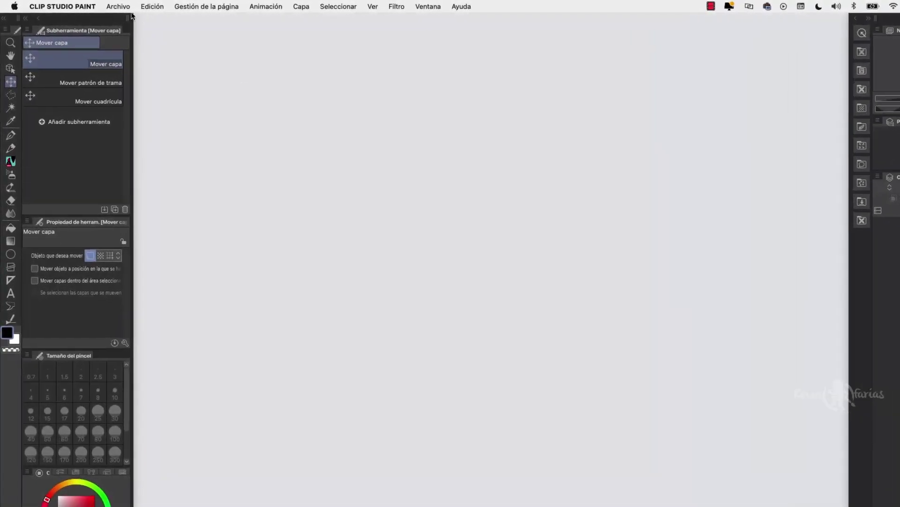
- Create a new colour illustration canvas of 4000 × 4000 px at 600 ppp with white paper
{"action": "left_click", "coordinate": [107, 6]}
{"action": "left_click", "coordinate": [134, 24]}
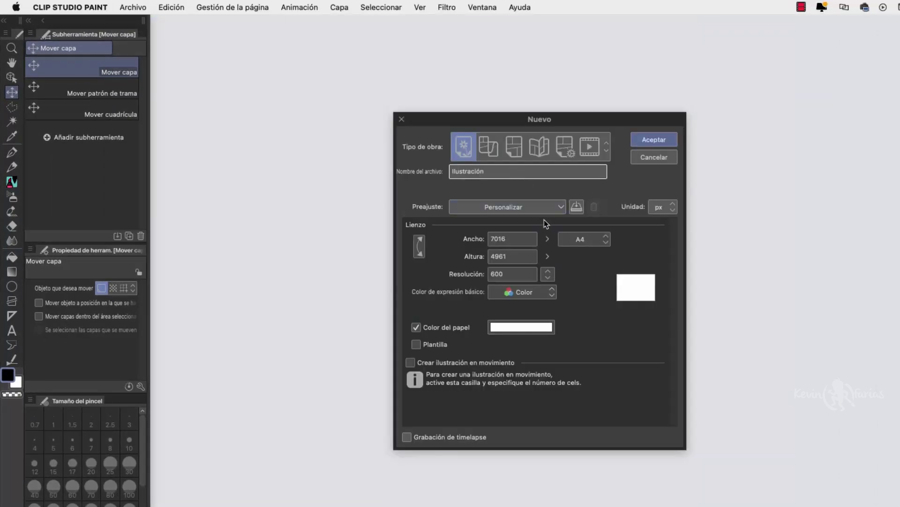
{"action": "left_click", "coordinate": [548, 276]}
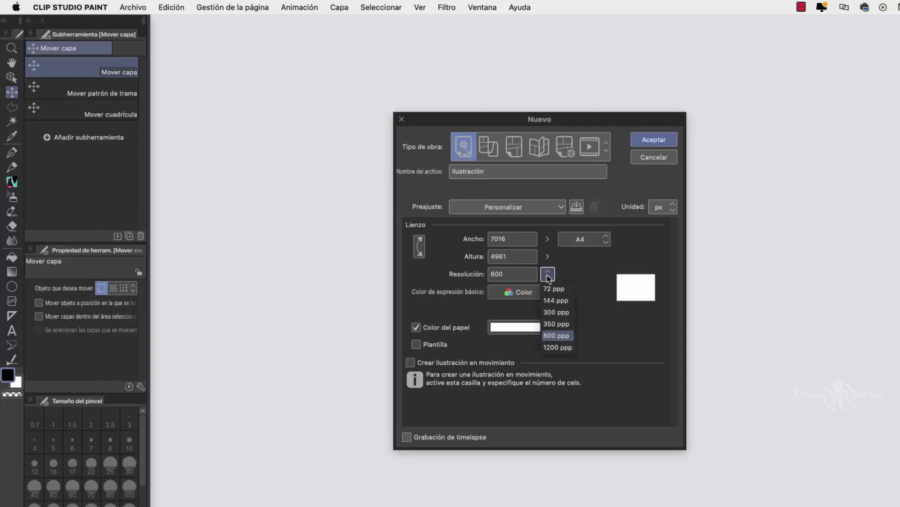
{"action": "left_click", "coordinate": [563, 335]}
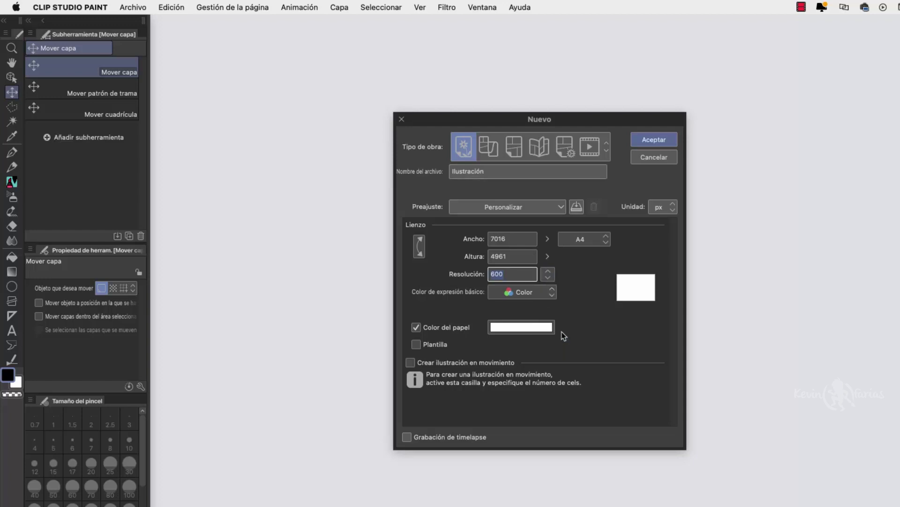
{"action": "double_click", "coordinate": [521, 240]}
{"action": "type", "text": "4000"}
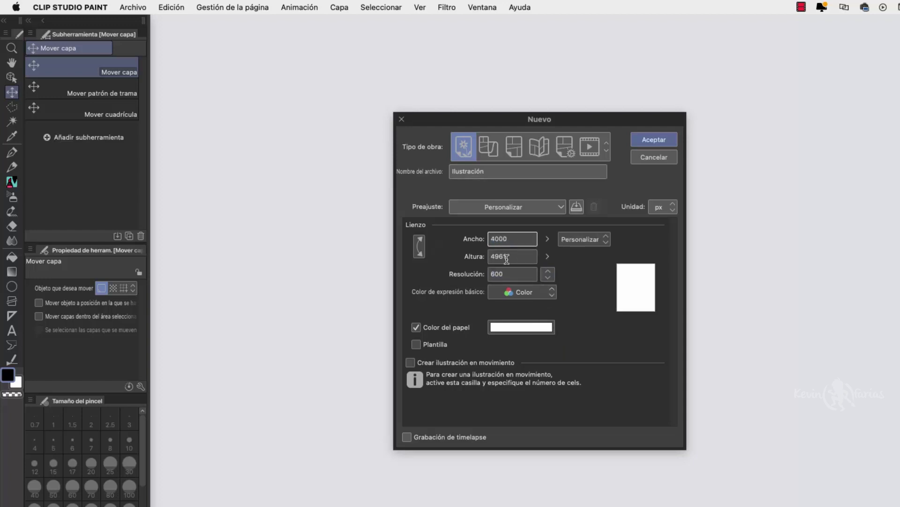
{"action": "key", "text": "Tab"}
{"action": "type", "text": "4000"}
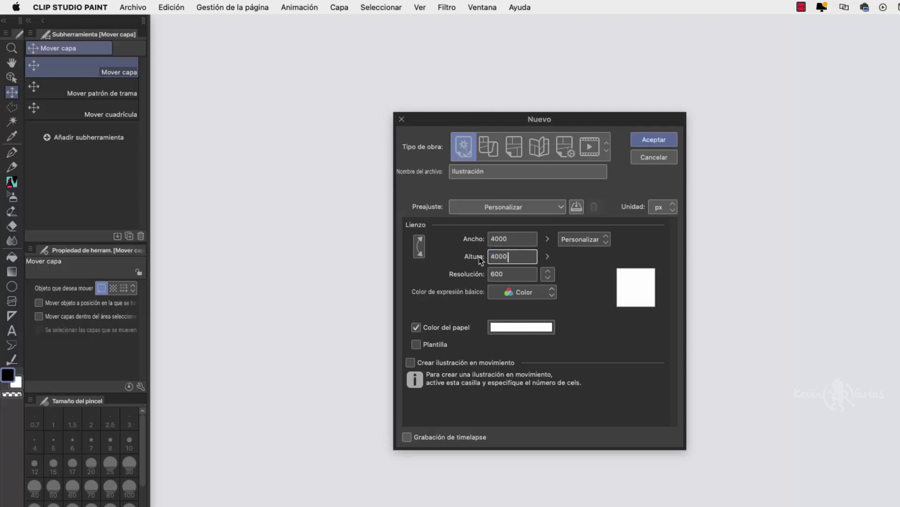
{"action": "left_click", "coordinate": [516, 239]}
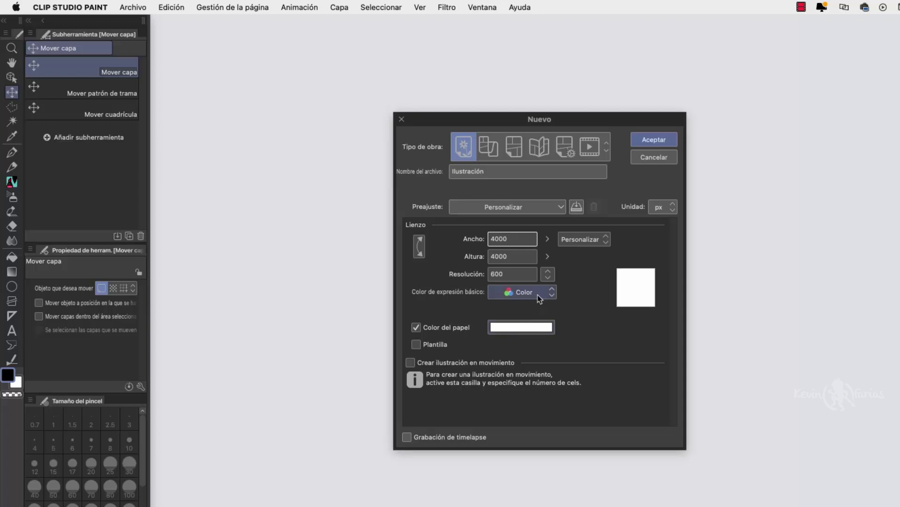
{"action": "left_click", "coordinate": [654, 140]}
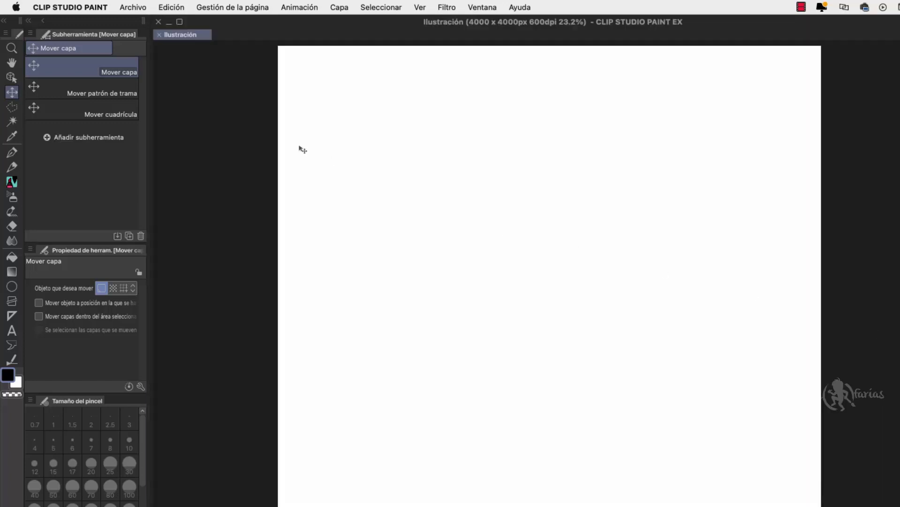
- Save the canvas as "Ilustración con Mouse" in CLIP STUDIO FORMAT in the DIBUJO CON MOUSE folder
{"action": "left_click", "coordinate": [135, 7]}
{"action": "left_click", "coordinate": [153, 108]}
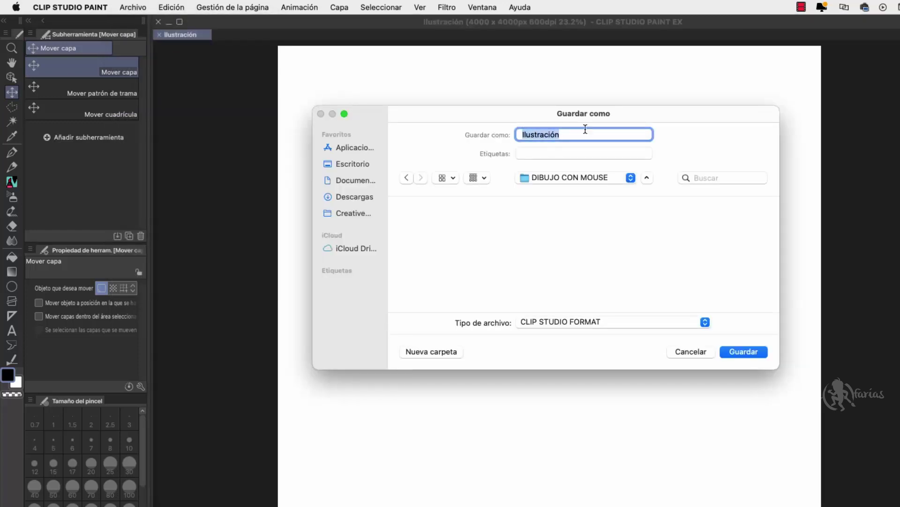
{"action": "left_click", "coordinate": [585, 130]}
{"action": "type", "text": "con Mouse"}
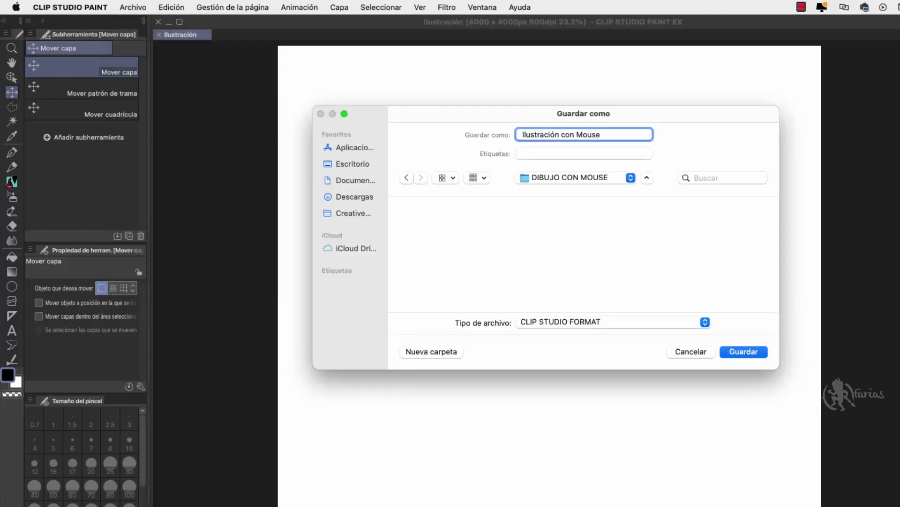
{"action": "left_click", "coordinate": [678, 323]}
{"action": "left_click", "coordinate": [677, 324]}
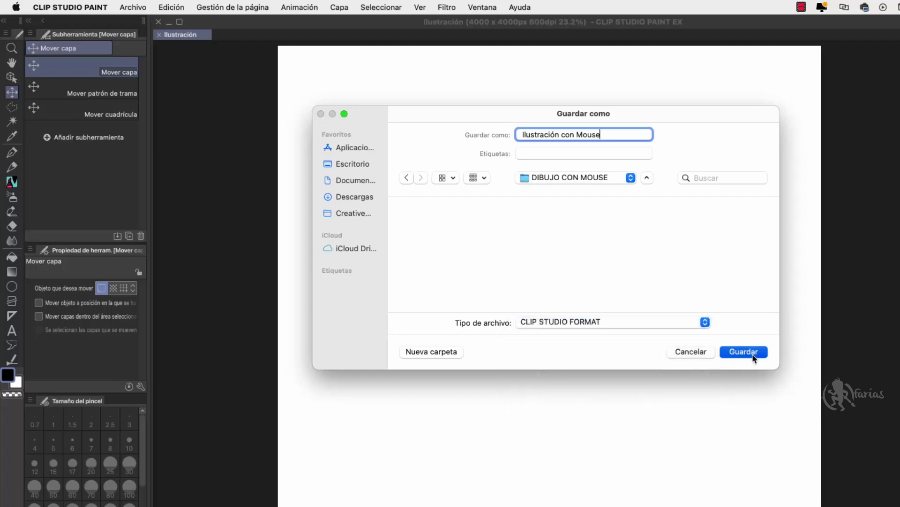
{"action": "left_click", "coordinate": [744, 351]}
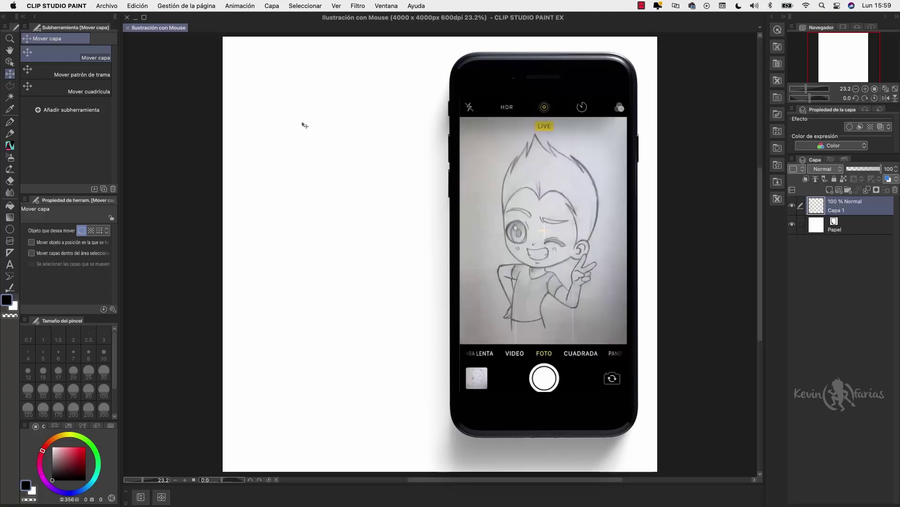
- Import the sketch photo IMG_5851.jpeg into the canvas as a new layer
{"action": "left_click", "coordinate": [114, 8]}
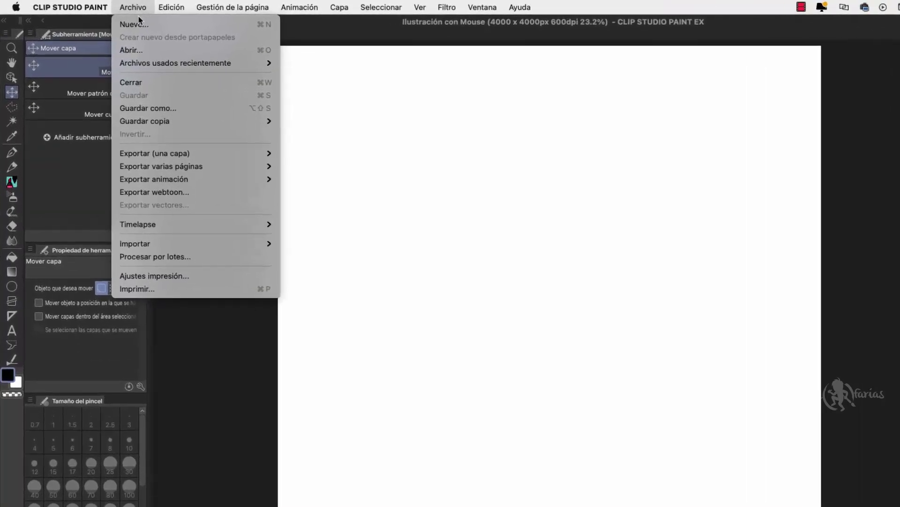
{"action": "mouse_move", "coordinate": [143, 194]}
{"action": "left_click", "coordinate": [360, 243]}
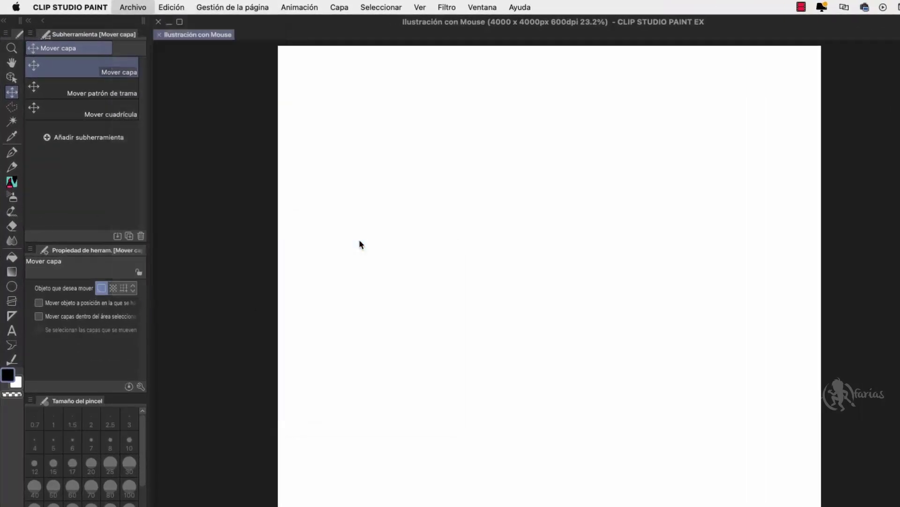
{"action": "left_click", "coordinate": [515, 190]}
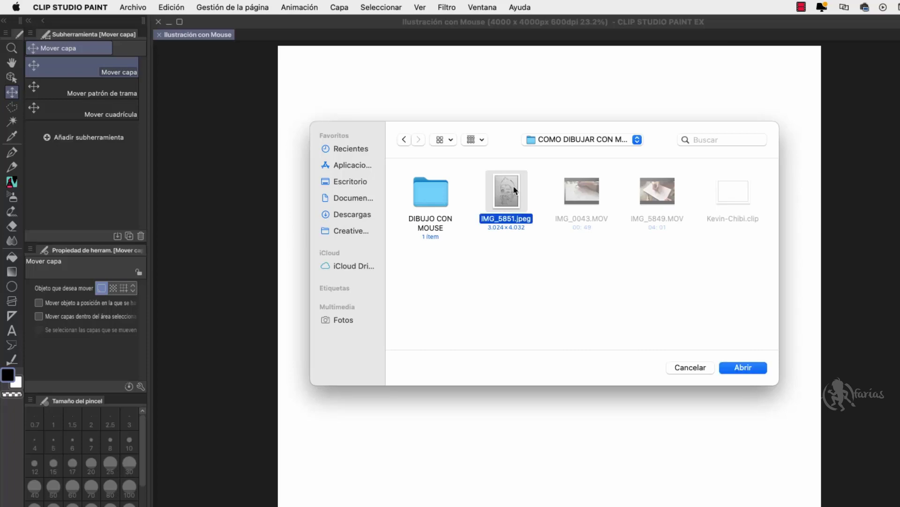
{"action": "left_click", "coordinate": [745, 369]}
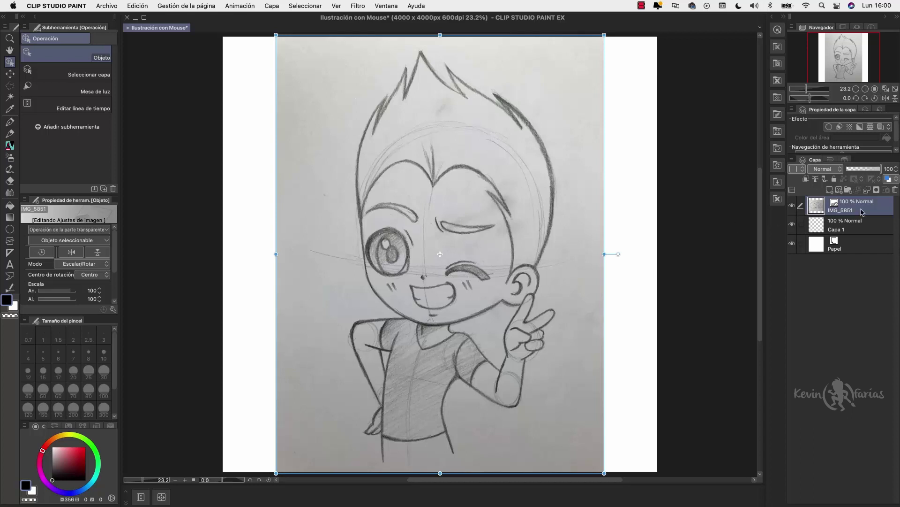
- Place the imported sketch layer beneath Capa 1 and rename it DIBUJO
{"action": "left_click_drag", "start_coordinate": [863, 212], "coordinate": [862, 229]}
{"action": "double_click", "coordinate": [844, 230]}
{"action": "type", "text": "DIBUJO"}
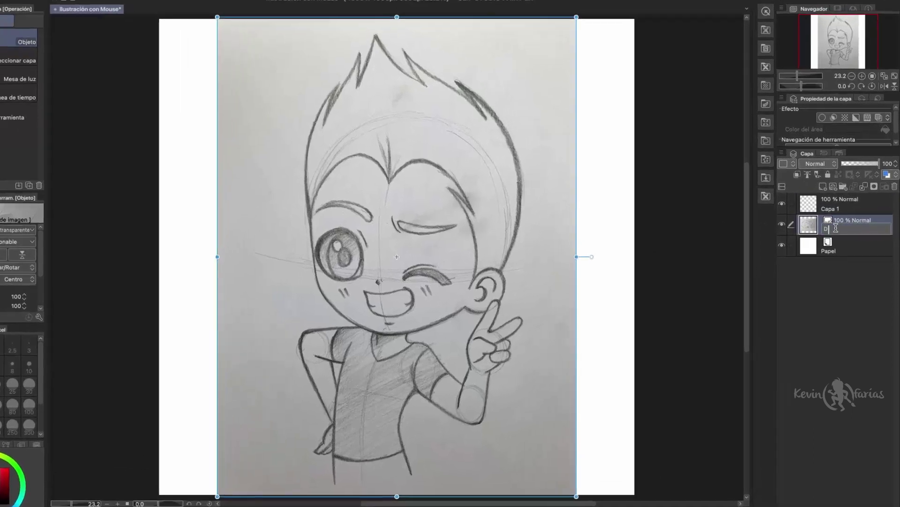
{"action": "key", "text": "Return"}
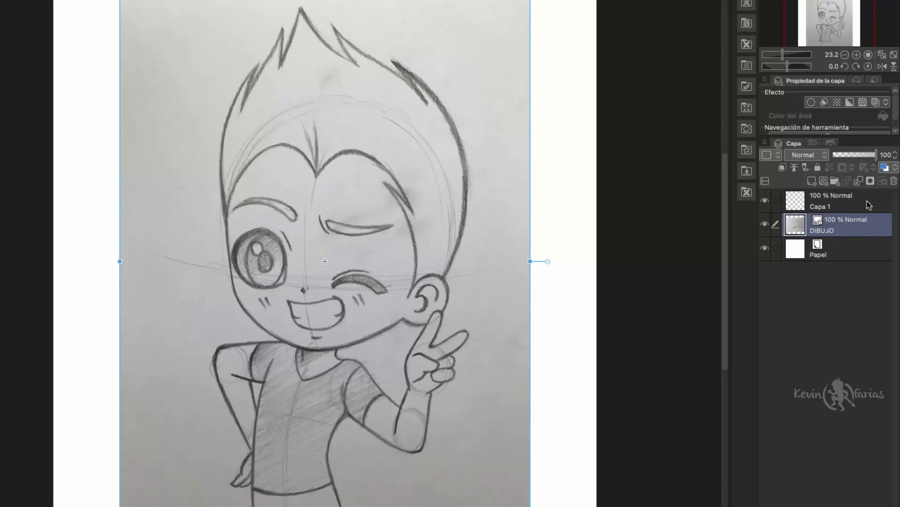
- Apply the blue layer colour to the DIBUJO layer at 50% opacity and lock the layer
{"action": "left_click", "coordinate": [884, 168]}
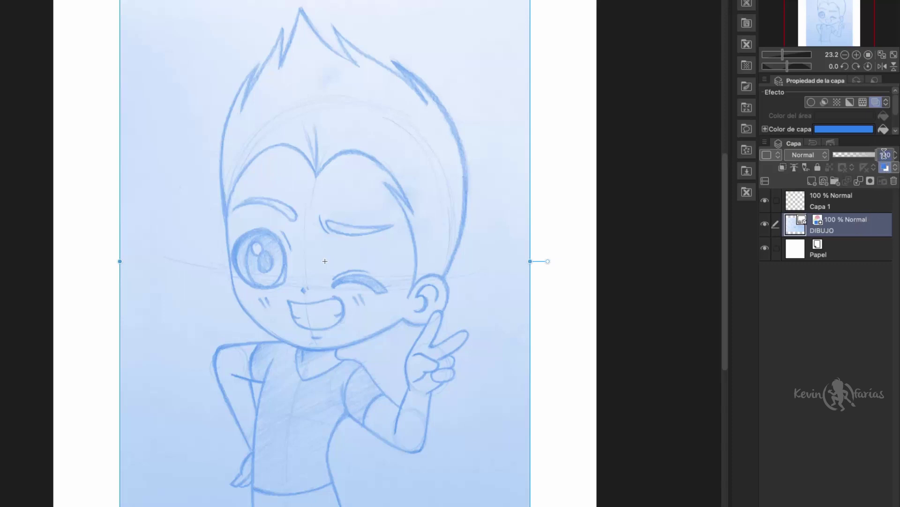
{"action": "left_click", "coordinate": [884, 153]}
{"action": "type", "text": "50"}
{"action": "key", "text": "Return"}
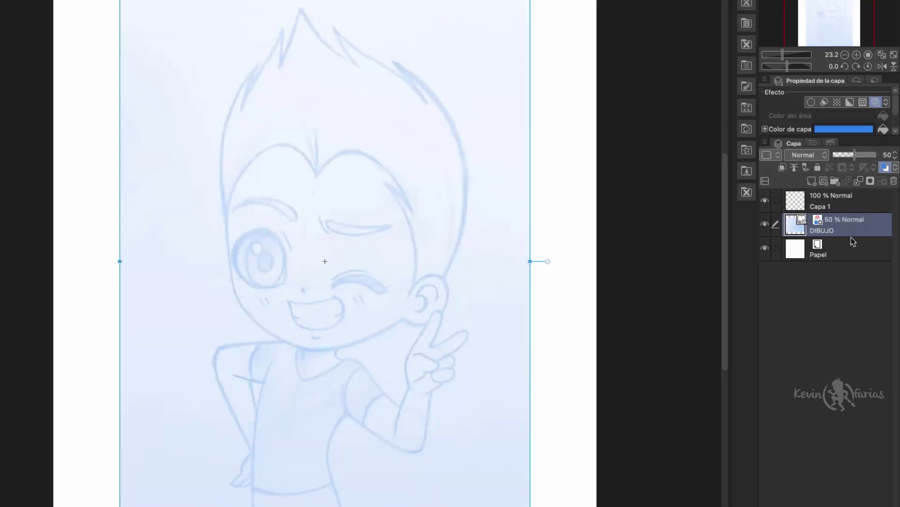
{"action": "left_click", "coordinate": [818, 168]}
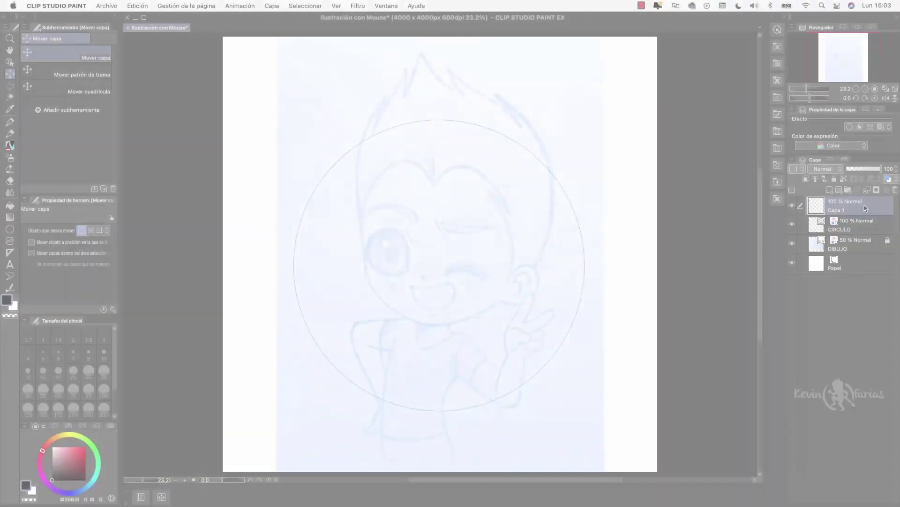
- Delete the empty Capa 1 layer and add a vector layer named LINEART above CIRCULO
{"action": "left_click", "coordinate": [895, 189]}
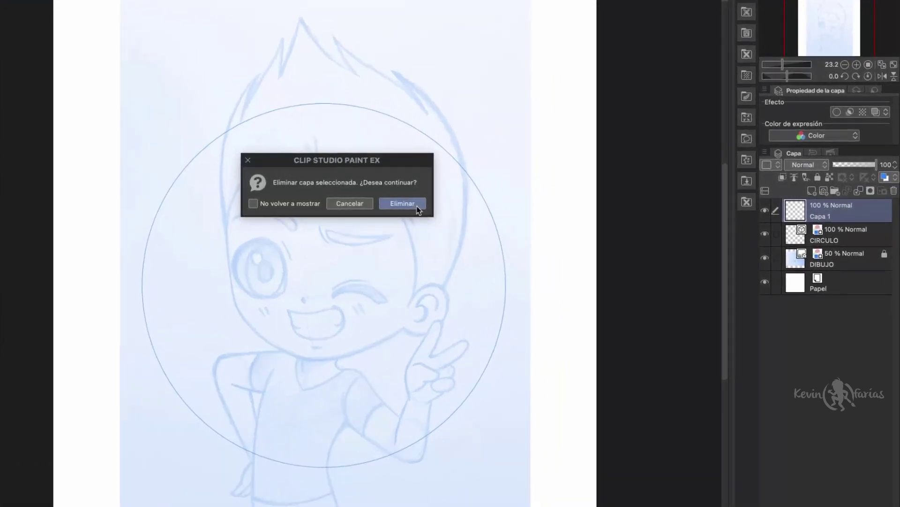
{"action": "left_click", "coordinate": [403, 203]}
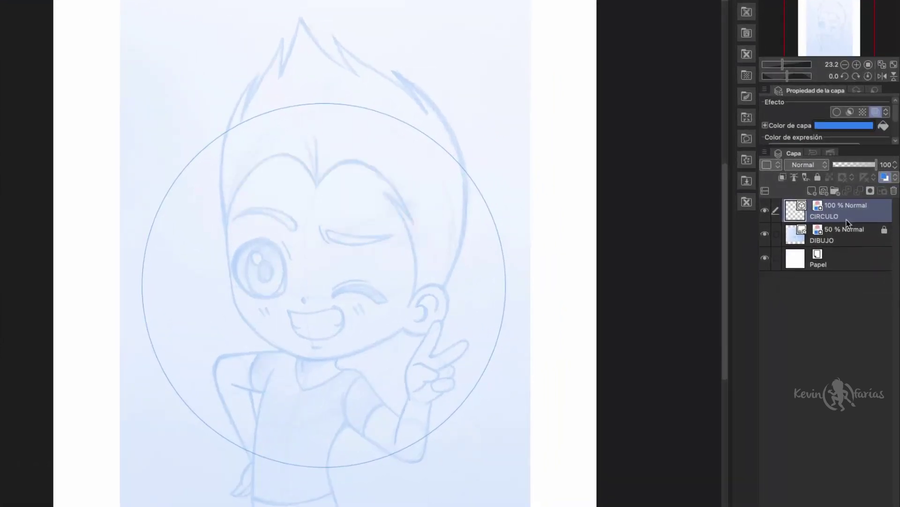
{"action": "left_click", "coordinate": [824, 191]}
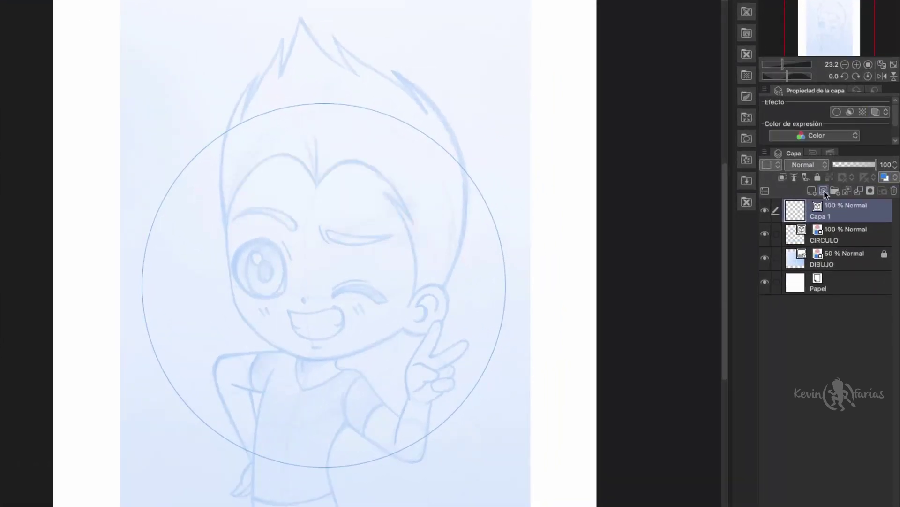
{"action": "double_click", "coordinate": [828, 215]}
{"action": "type", "text": "LINEART"}
{"action": "key", "text": "Return"}
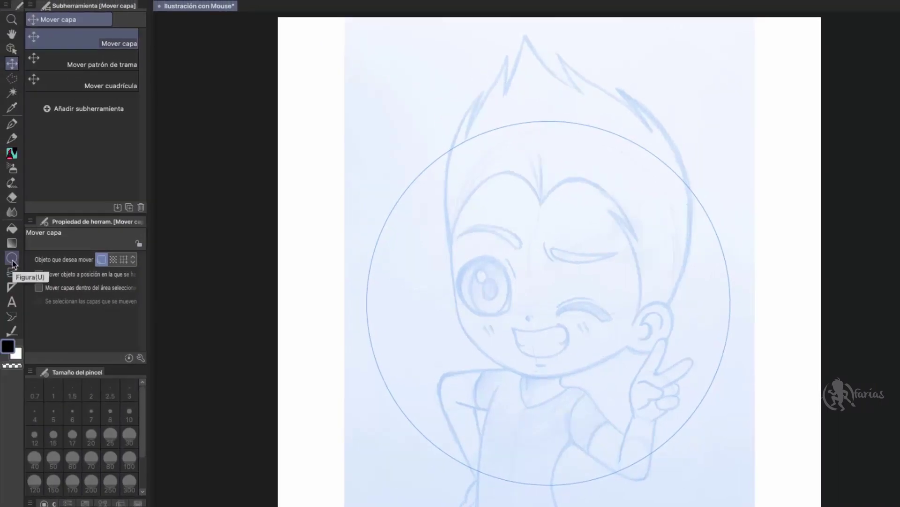
- Choose the Curve shape tool and set its brush size to 5
{"action": "left_click", "coordinate": [12, 261]}
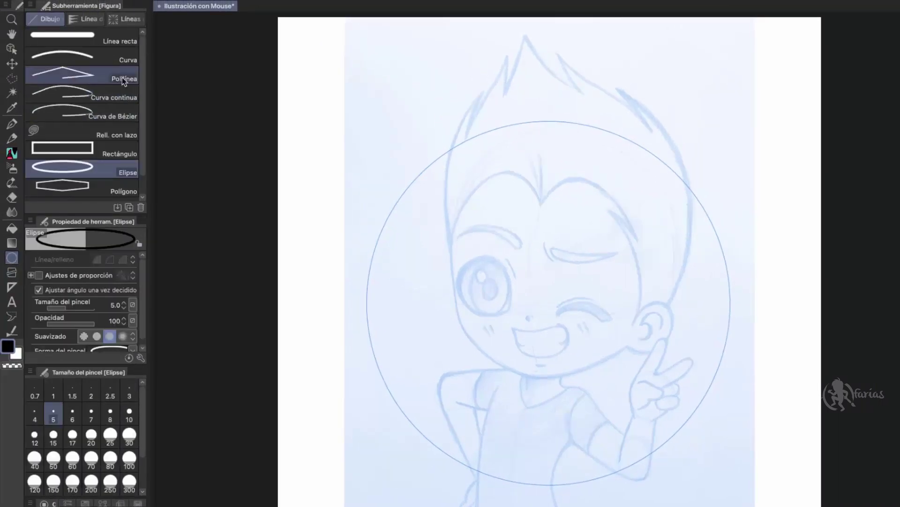
{"action": "left_click", "coordinate": [118, 60]}
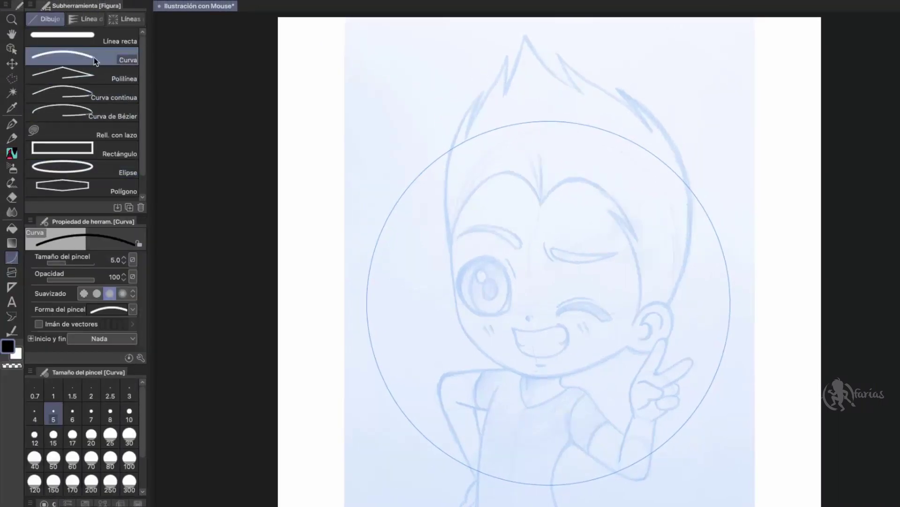
{"action": "left_click", "coordinate": [129, 413]}
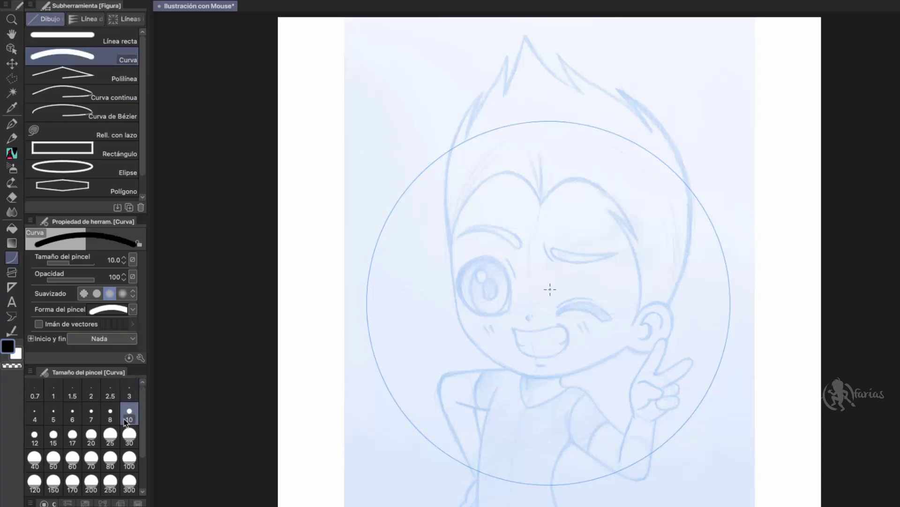
{"action": "left_click", "coordinate": [53, 413]}
{"action": "left_click", "coordinate": [130, 413]}
{"action": "left_click", "coordinate": [55, 415]}
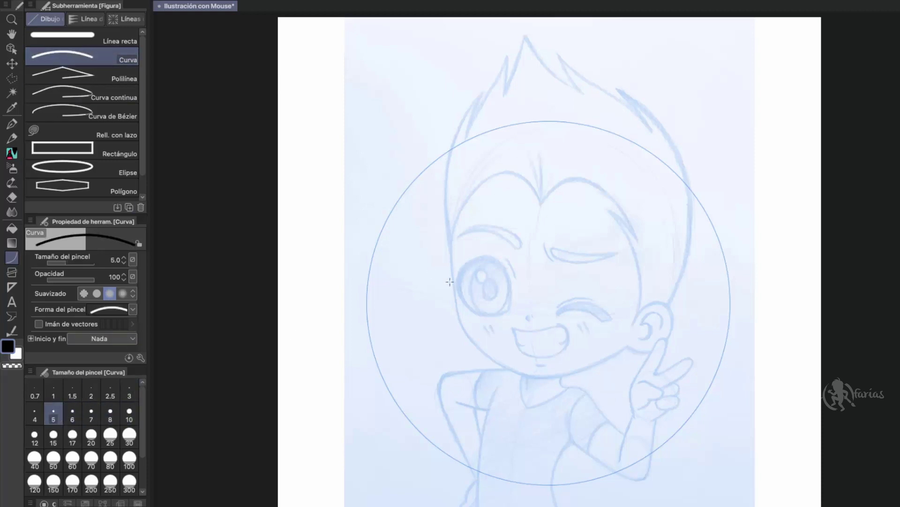
- Try a size 5 test curve bowing outward to the left of the character's hair, and undo it
{"action": "left_click_drag", "start_coordinate": [397, 94], "coordinate": [364, 245]}
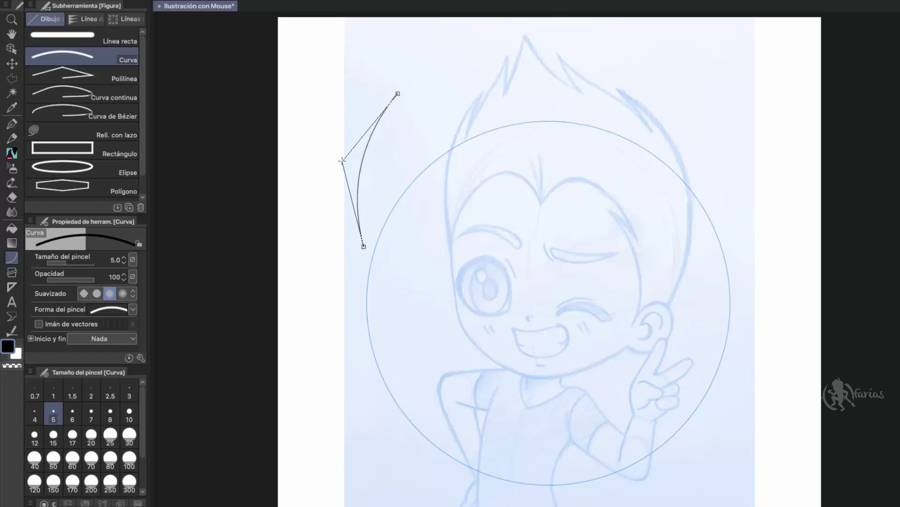
{"action": "left_click", "coordinate": [341, 161]}
{"action": "scroll", "coordinate": [364, 103], "scroll_direction": "up", "scroll_amount": 5}
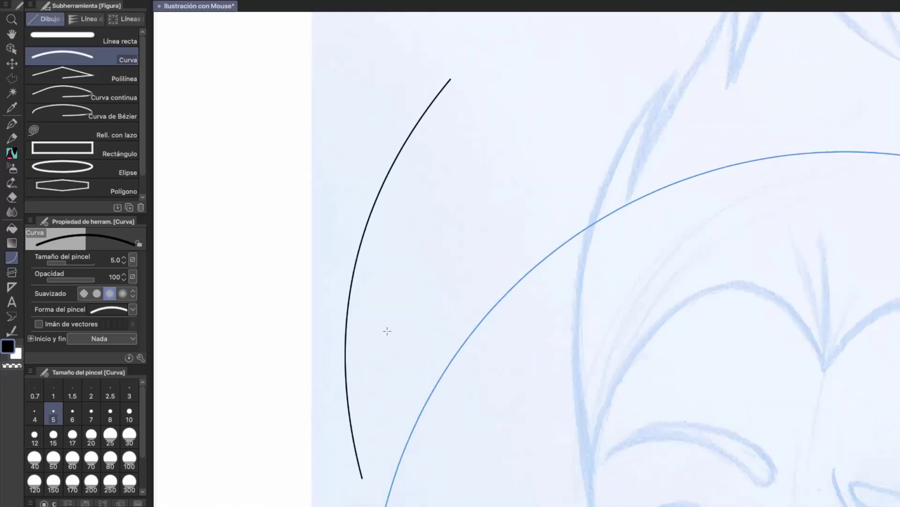
{"action": "key", "text": "ctrl+0"}
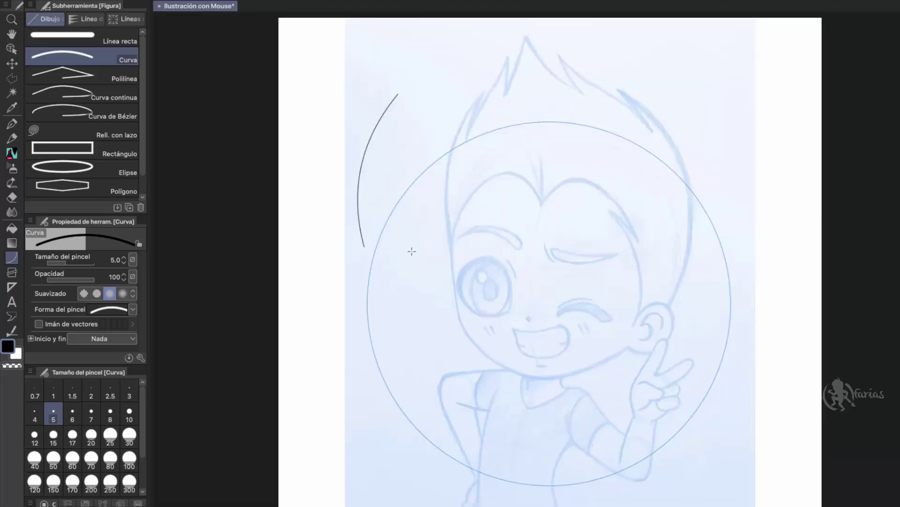
{"action": "key", "text": "ctrl+z"}
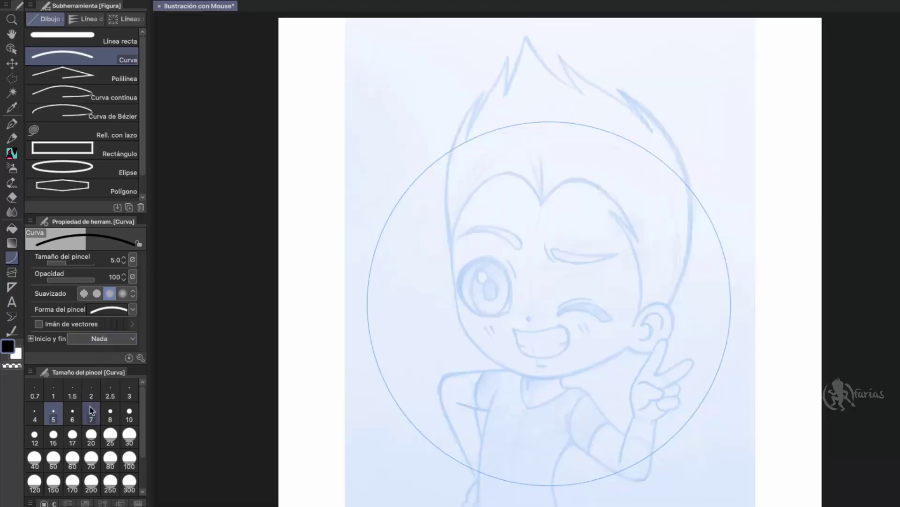
- Draw a curve with brush size 10 bowing outward in the empty area left of the character's hair
{"action": "left_click", "coordinate": [129, 414]}
{"action": "mouse_move", "coordinate": [434, 78]}
{"action": "left_mouse_down"}
{"action": "mouse_move", "coordinate": [368, 175]}
{"action": "mouse_move", "coordinate": [365, 199]}
{"action": "left_mouse_up"}
{"action": "left_click", "coordinate": [364, 116]}
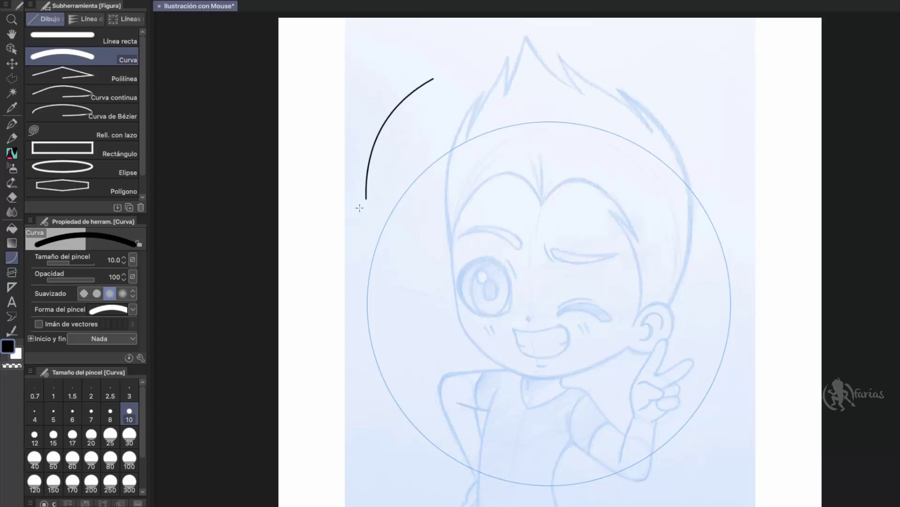
- Draw a test curve with brush size 30 between the thin curve and the character's hair, bowing in the same direction
{"action": "left_click", "coordinate": [128, 436]}
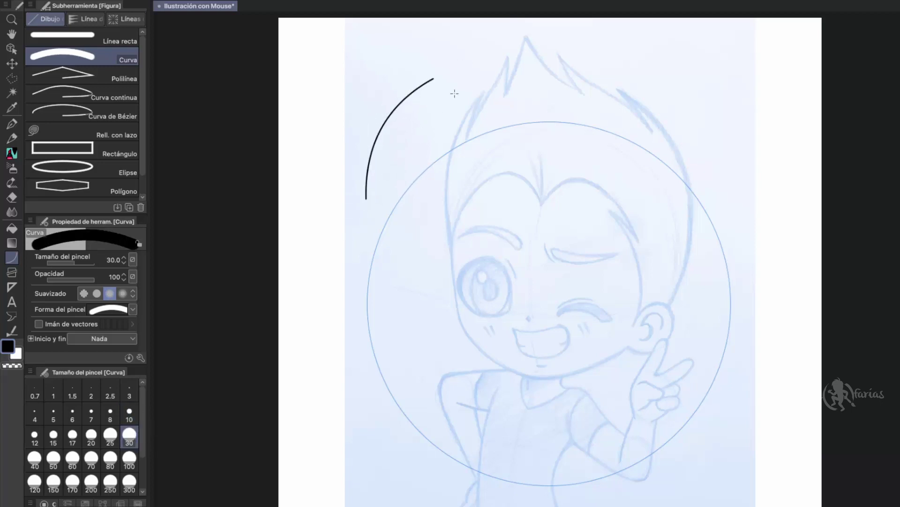
{"action": "left_click_drag", "start_coordinate": [459, 91], "coordinate": [381, 218]}
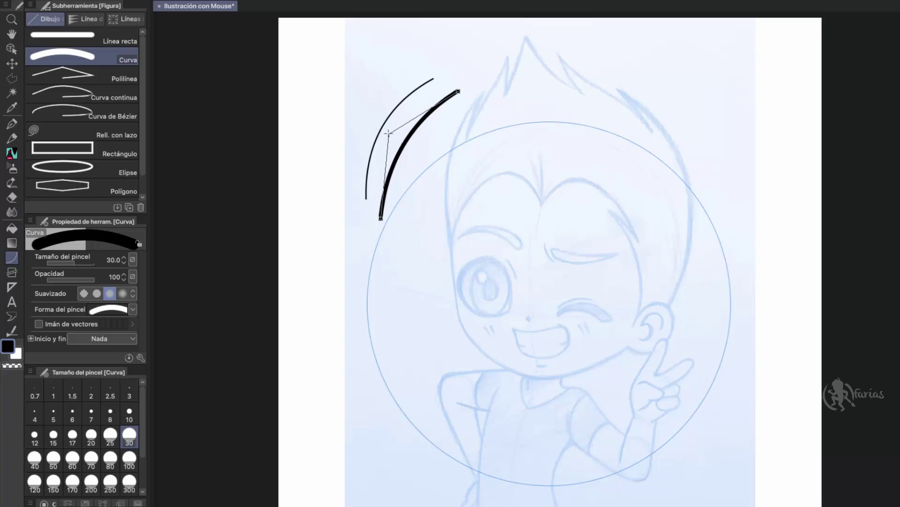
{"action": "left_click", "coordinate": [389, 133]}
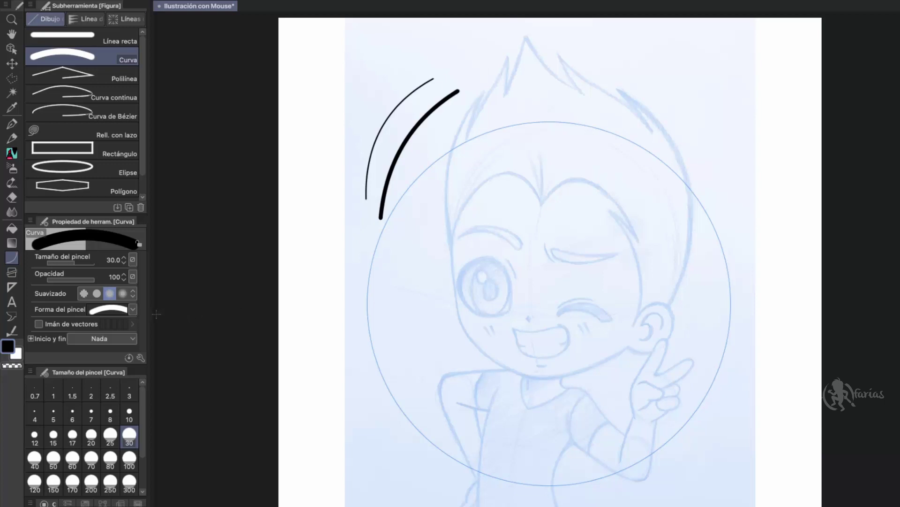
- Enable brush size tapering for stroke start and end, and draw a size 10 curve outside the two test curves
{"action": "left_click", "coordinate": [133, 339]}
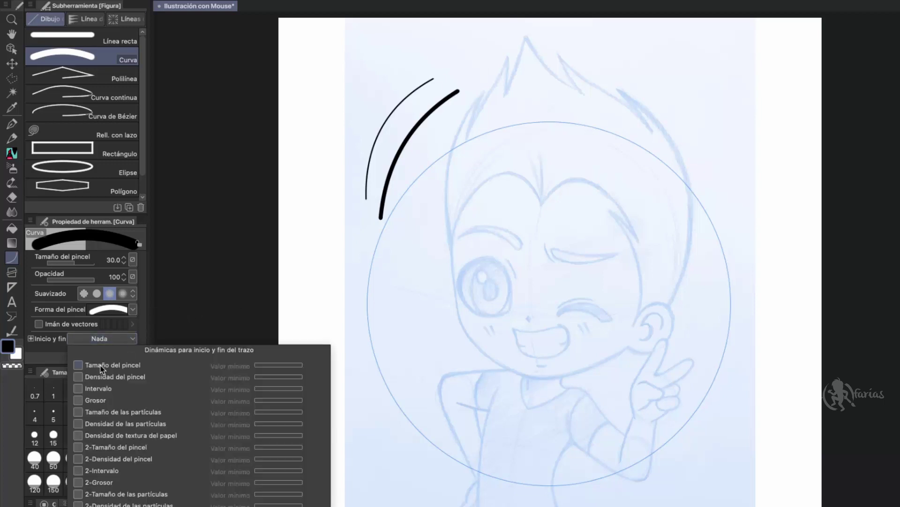
{"action": "left_click", "coordinate": [78, 364]}
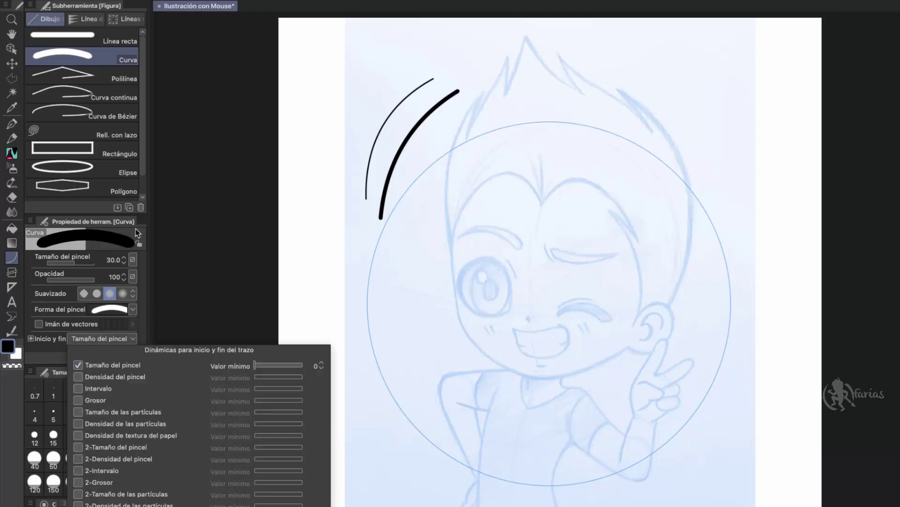
{"action": "left_click", "coordinate": [363, 224]}
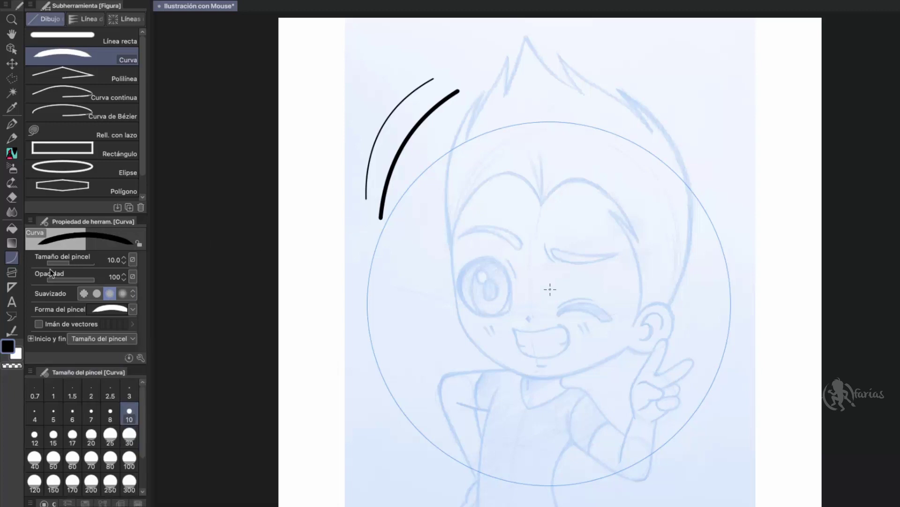
{"action": "left_click", "coordinate": [54, 415]}
{"action": "left_click", "coordinate": [129, 416]}
{"action": "left_click_drag", "start_coordinate": [416, 69], "coordinate": [351, 194]}
{"action": "left_click", "coordinate": [349, 144]}
- Extend the tapered outer curve downward with a second tapered curve from its lower tip, and examine the joint between them
{"action": "scroll", "coordinate": [391, 85], "scroll_direction": "up", "scroll_amount": 5}
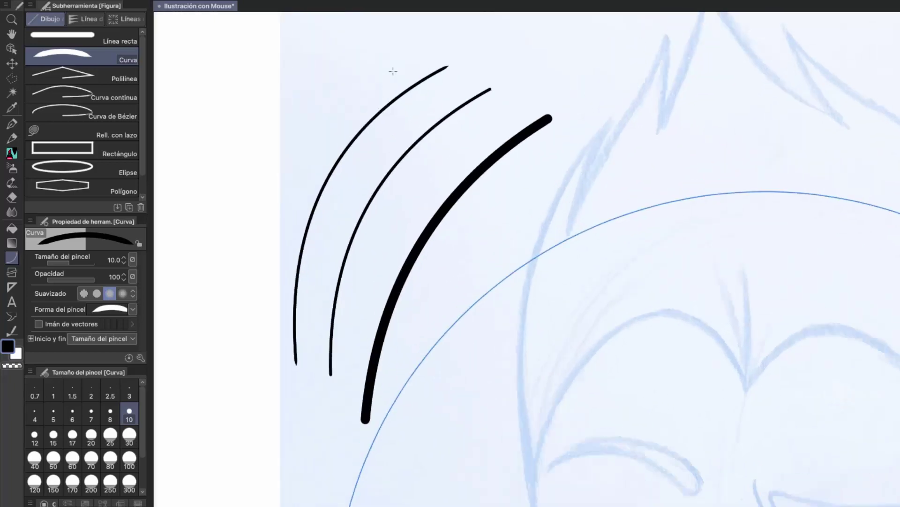
{"action": "scroll", "coordinate": [438, 66], "scroll_direction": "up", "scroll_amount": 3}
{"action": "scroll", "coordinate": [438, 66], "scroll_direction": "down", "scroll_amount": 8}
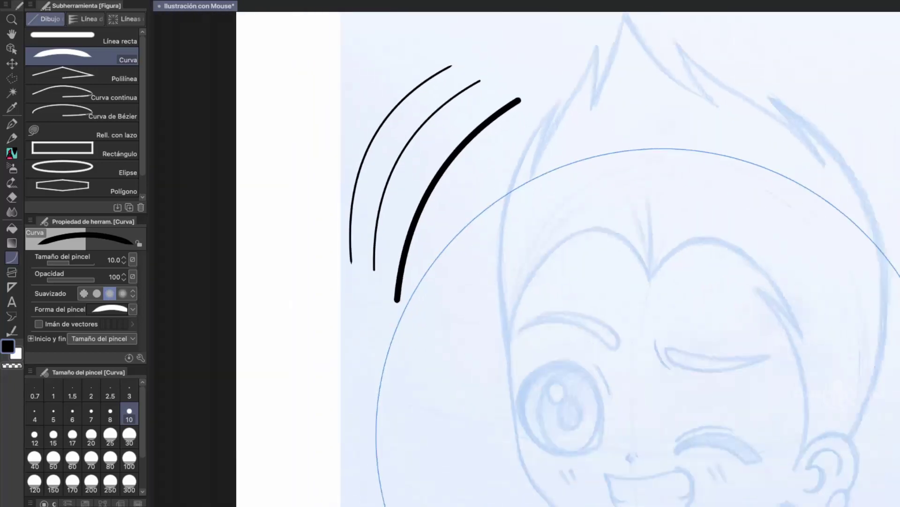
{"action": "scroll", "coordinate": [389, 222], "scroll_direction": "down", "scroll_amount": 3}
{"action": "scroll", "coordinate": [360, 168], "scroll_direction": "up", "scroll_amount": 6}
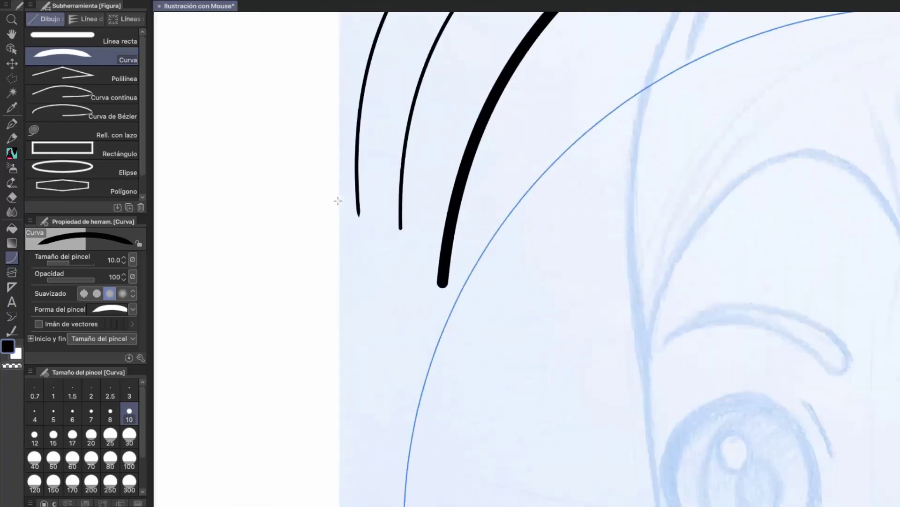
{"action": "left_click_drag", "start_coordinate": [363, 213], "coordinate": [362, 490]}
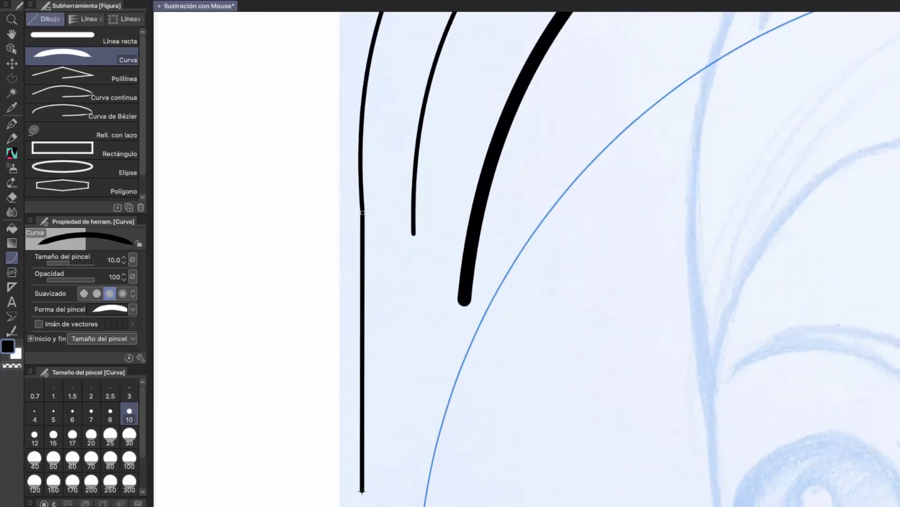
{"action": "left_click", "coordinate": [380, 388]}
{"action": "scroll", "coordinate": [386, 222], "scroll_direction": "up", "scroll_amount": 4}
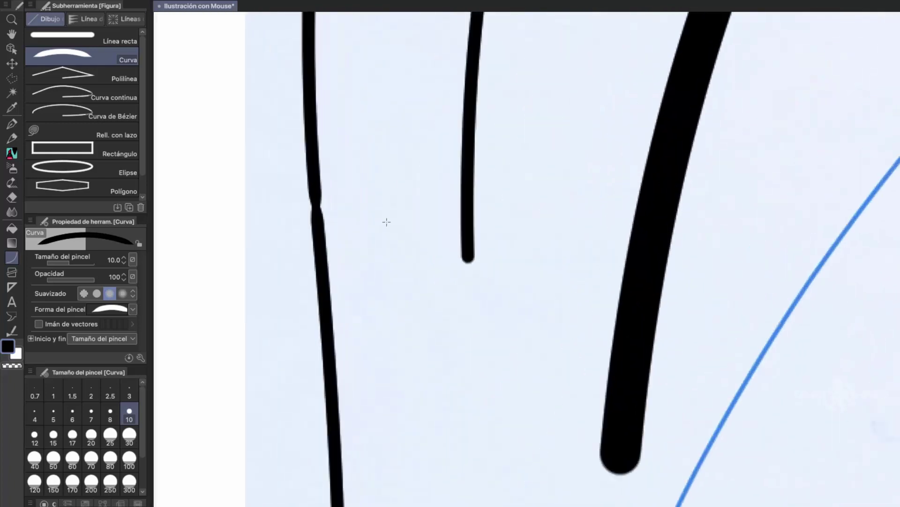
{"action": "scroll", "coordinate": [330, 218], "scroll_direction": "down", "scroll_amount": 4}
- Turn off the start and end brush size tapering and extend the middle test curve downward with an untapered curve
{"action": "left_click", "coordinate": [127, 339]}
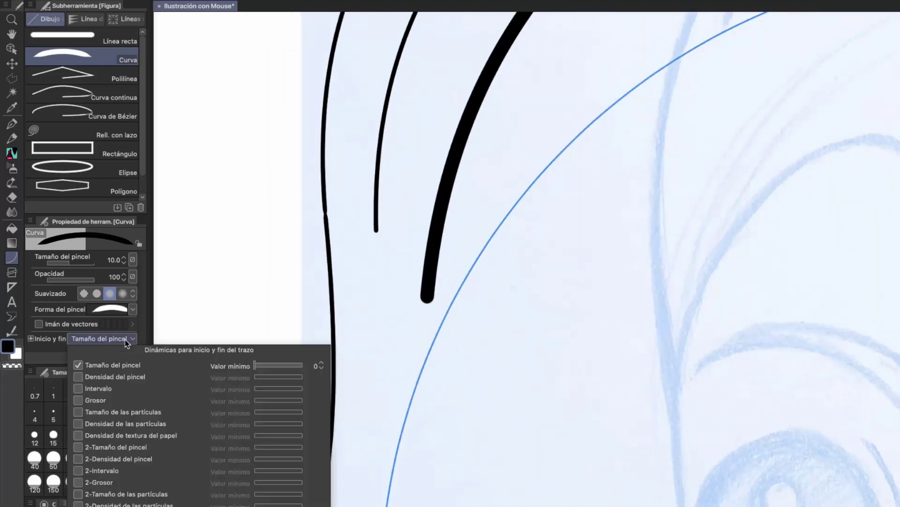
{"action": "left_click", "coordinate": [113, 367]}
{"action": "left_click", "coordinate": [131, 334]}
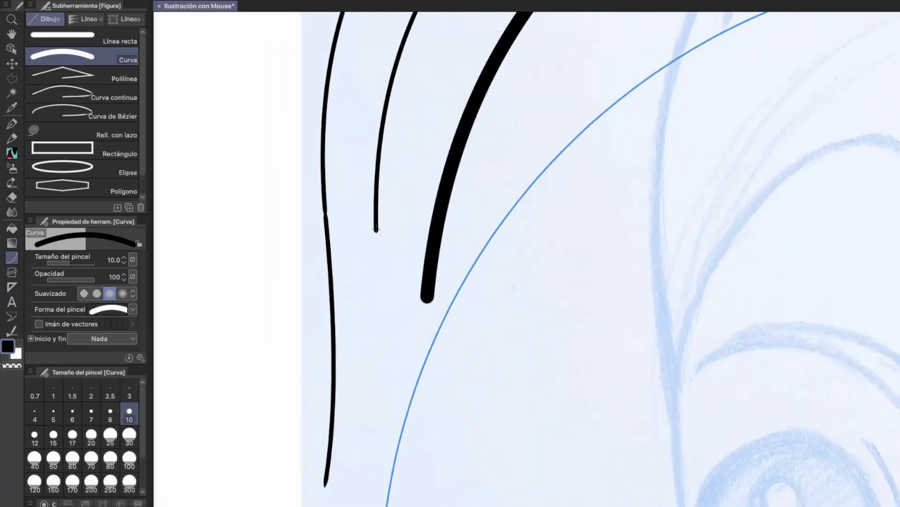
{"action": "left_click_drag", "start_coordinate": [376, 230], "coordinate": [365, 489]}
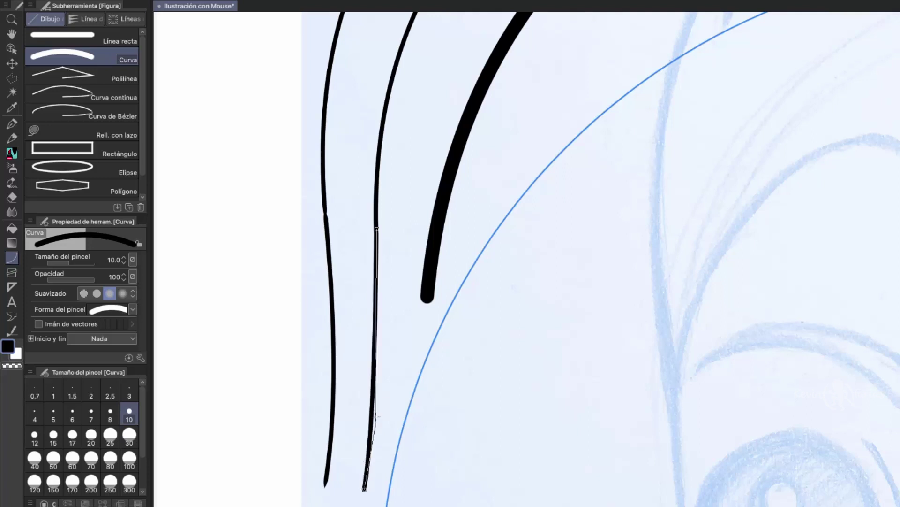
{"action": "left_click", "coordinate": [389, 380]}
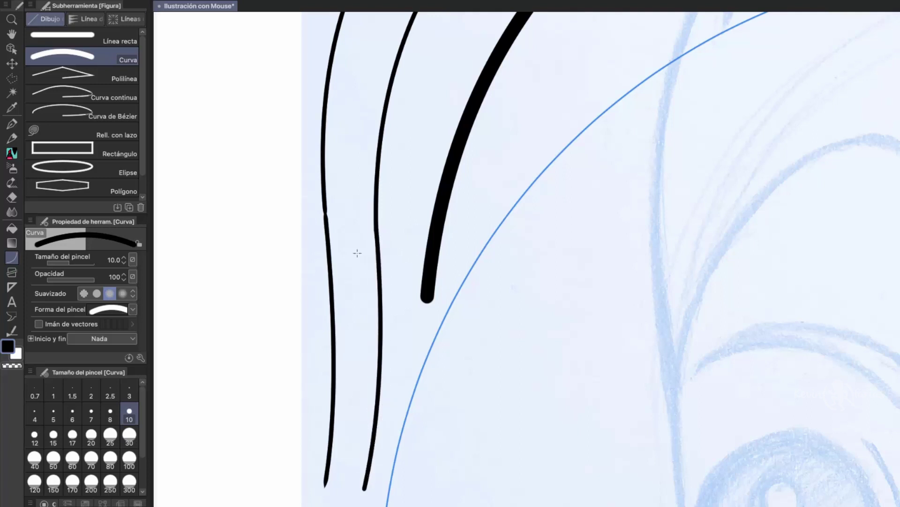
- Clear all the test curves from the LINEART layer and save the illustration
{"action": "scroll", "coordinate": [424, 247], "scroll_direction": "down", "scroll_amount": 4}
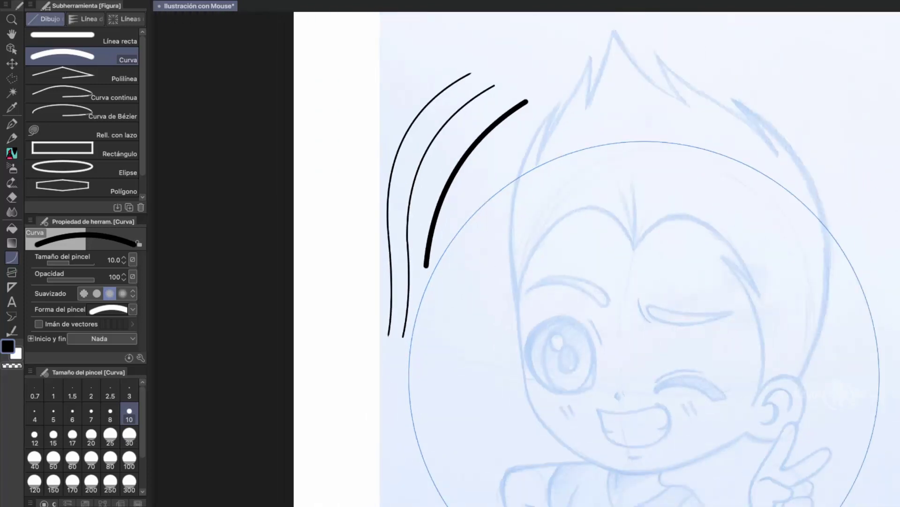
{"action": "scroll", "coordinate": [589, 259], "scroll_direction": "down", "scroll_amount": 3}
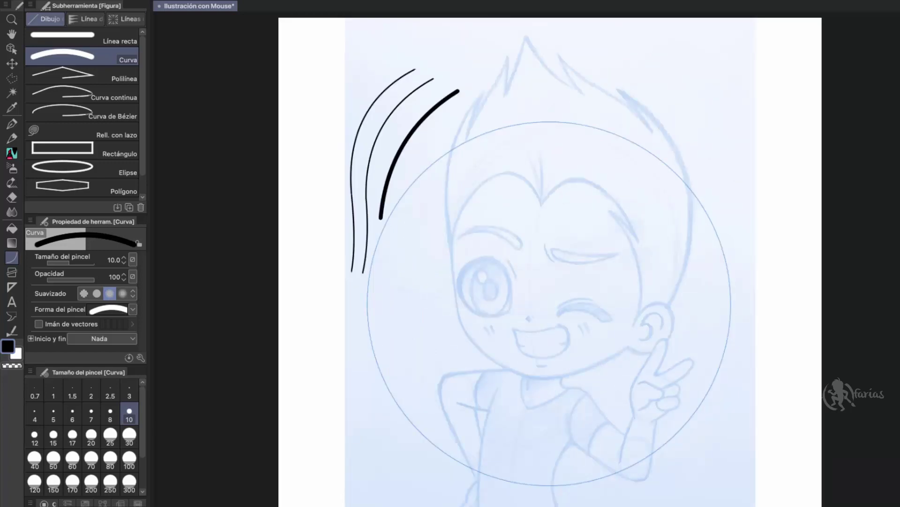
{"action": "left_click", "coordinate": [164, 1]}
{"action": "left_click", "coordinate": [196, 96]}
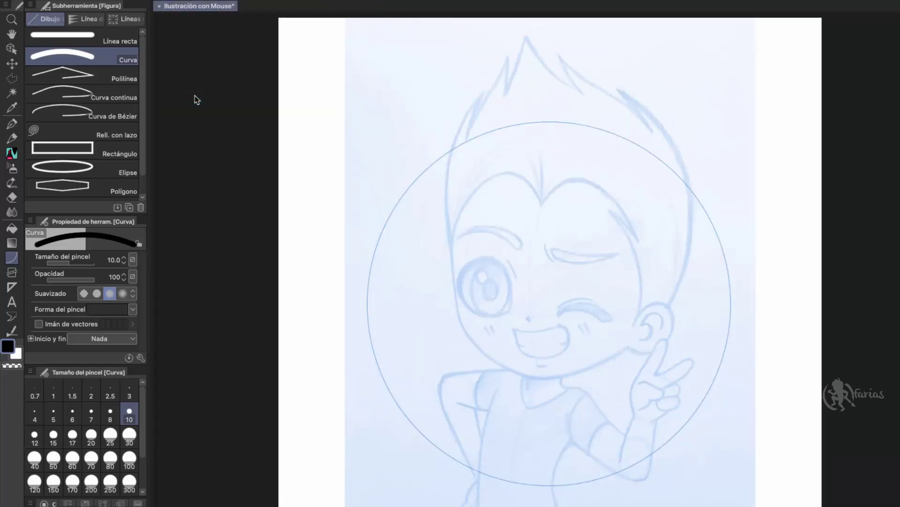
{"action": "key", "text": "super+s"}
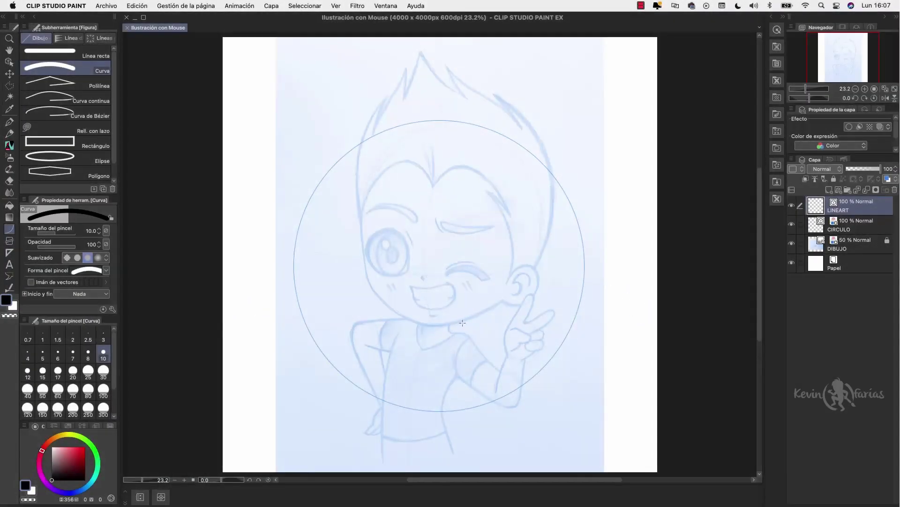
- Trace the jawline with two size 10 curves, from below the ear to the chin and from the chin to the opposite cheek
{"action": "scroll", "coordinate": [463, 323], "scroll_direction": "up", "scroll_amount": 5}
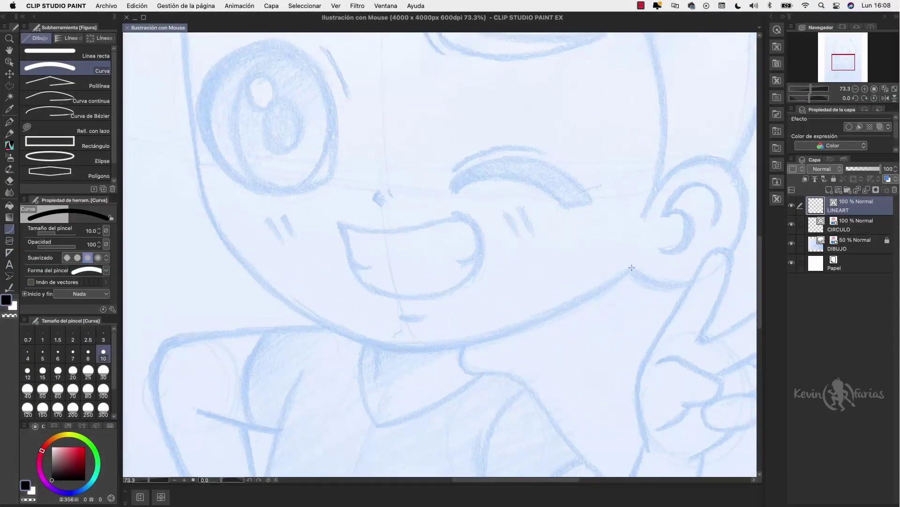
{"action": "left_click_drag", "start_coordinate": [632, 267], "coordinate": [411, 349]}
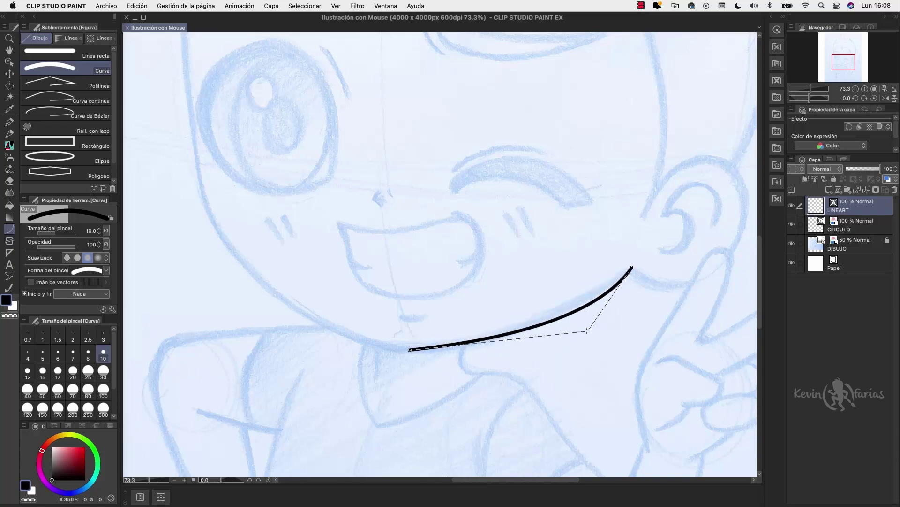
{"action": "left_click", "coordinate": [531, 349]}
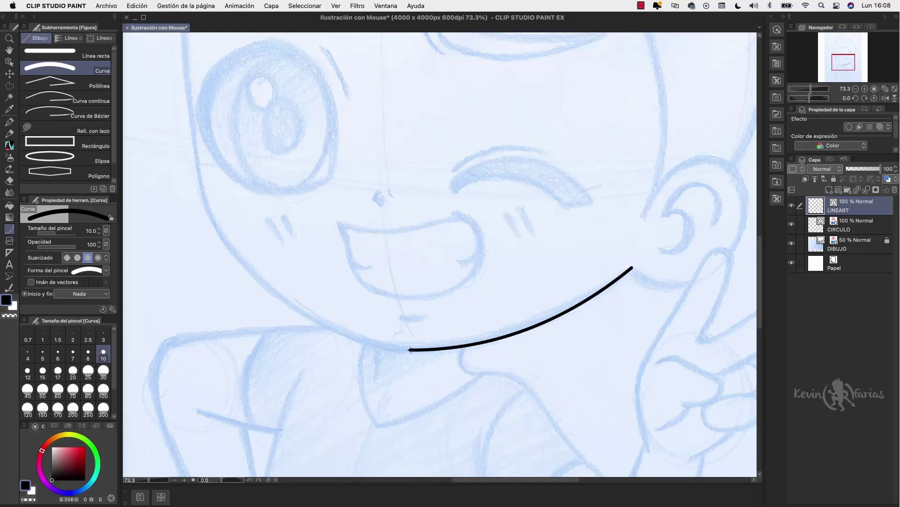
{"action": "left_click_drag", "start_coordinate": [410, 350], "coordinate": [222, 238]}
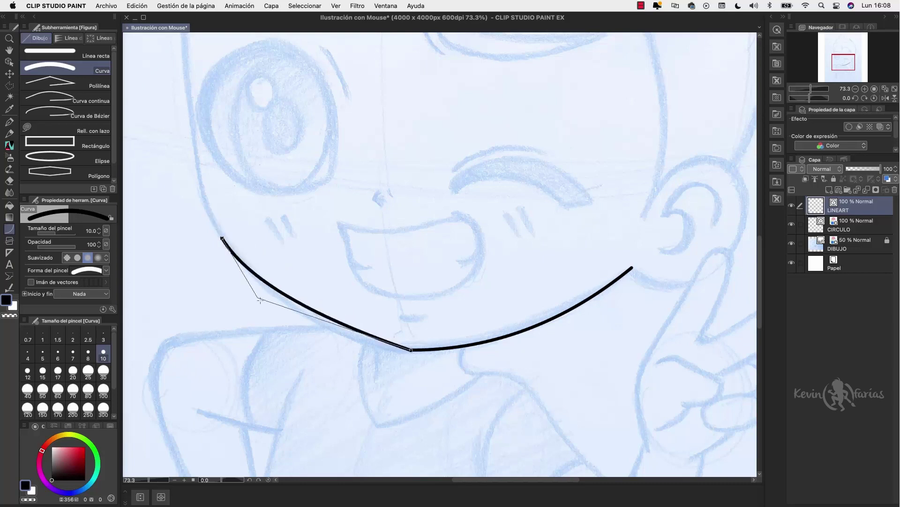
{"action": "left_click", "coordinate": [304, 342]}
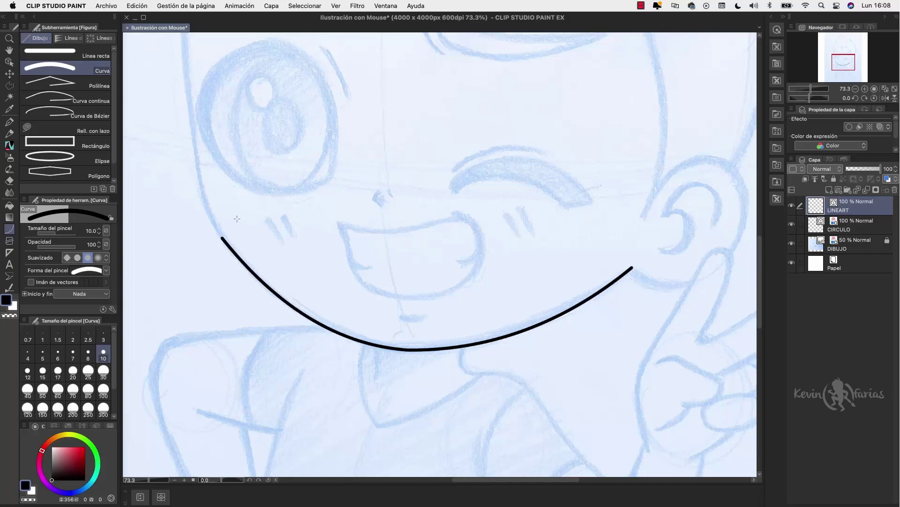
- Select the jaw curves with the Object tool to check whether the two segments are separate vectors
{"action": "left_click", "coordinate": [9, 61]}
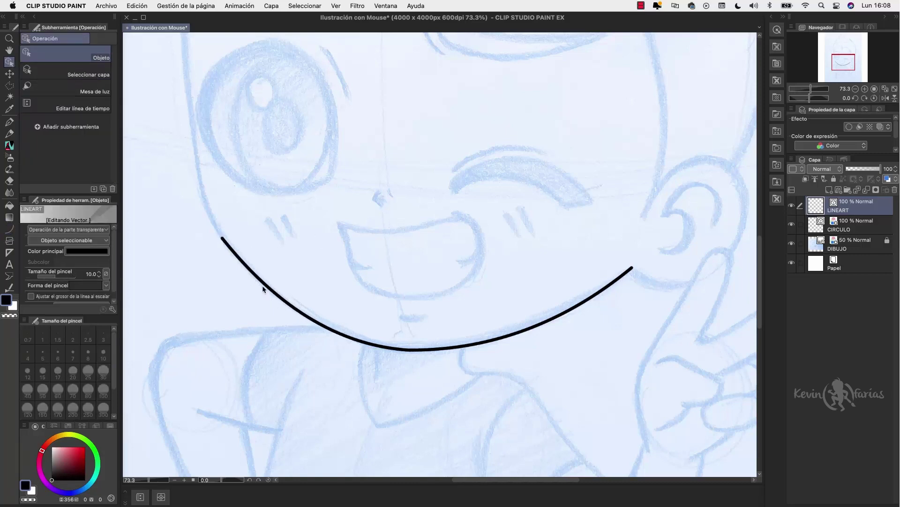
{"action": "left_click", "coordinate": [266, 288]}
{"action": "left_click", "coordinate": [442, 350]}
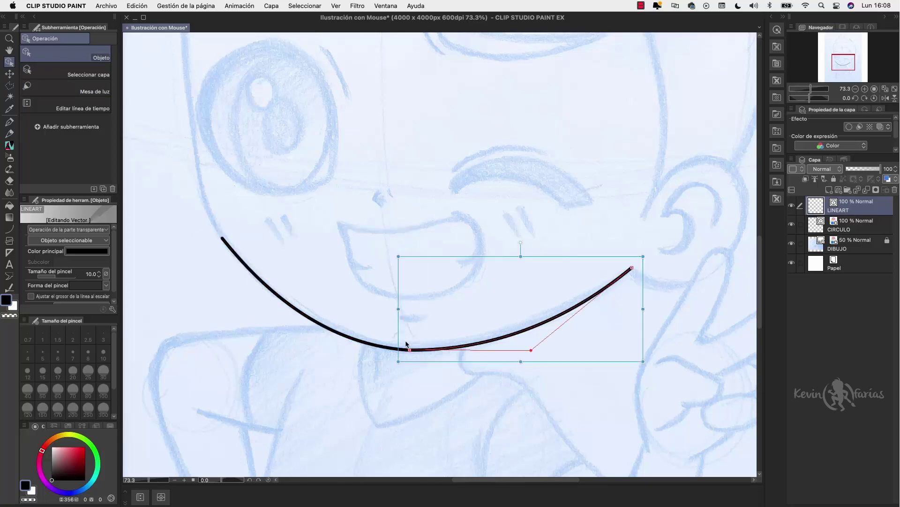
{"action": "left_click", "coordinate": [379, 348]}
{"action": "left_click", "coordinate": [453, 348]}
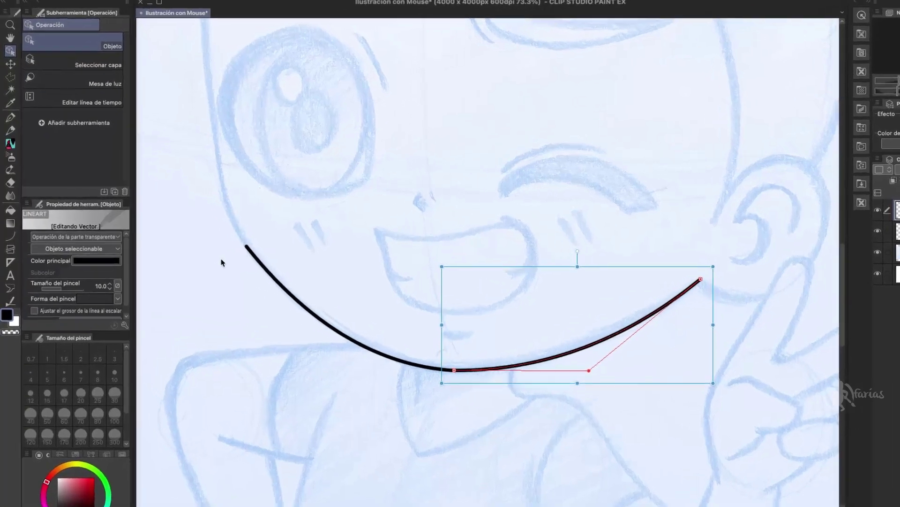
- With the Curve tool's vector magnet enabled, trace the cheek from the jawline's end up beside the open eye, and check the joined line with the Object tool
{"action": "key", "text": "u"}
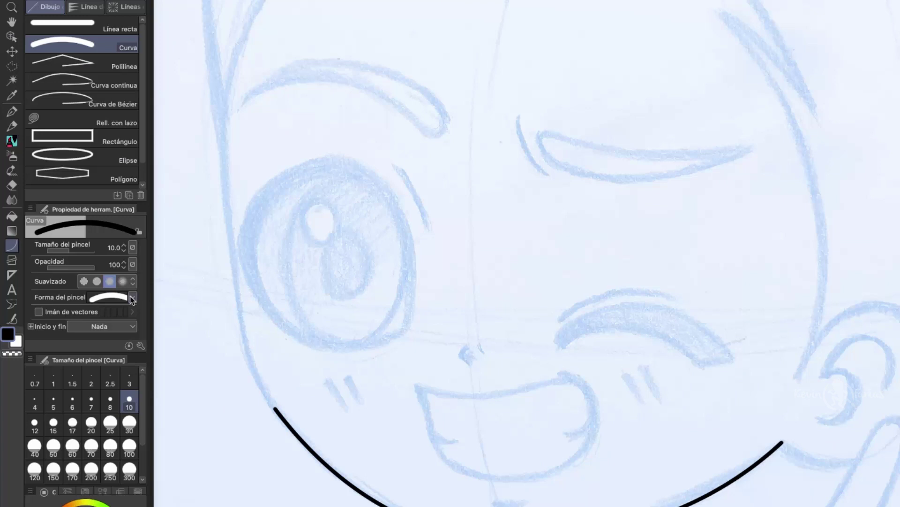
{"action": "left_click", "coordinate": [39, 311]}
{"action": "left_click_drag", "start_coordinate": [255, 379], "coordinate": [237, 281]}
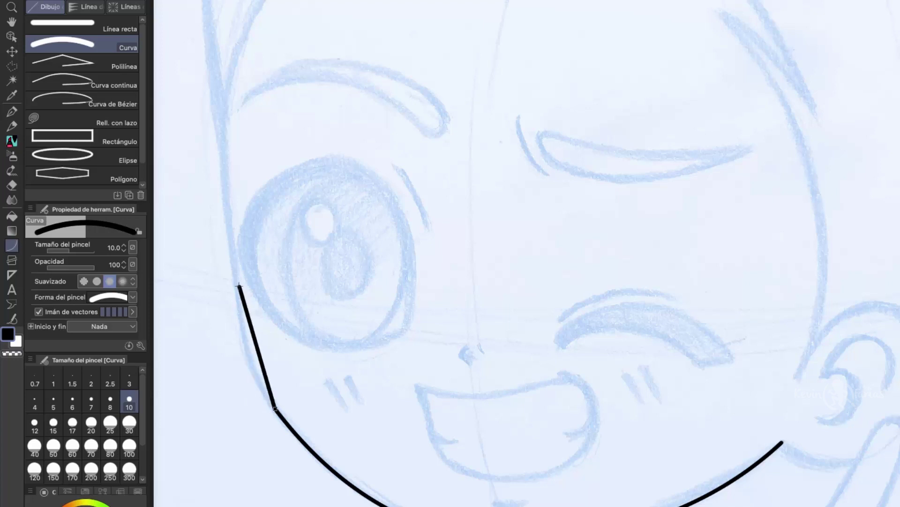
{"action": "left_click", "coordinate": [244, 369]}
{"action": "left_click", "coordinate": [12, 37]}
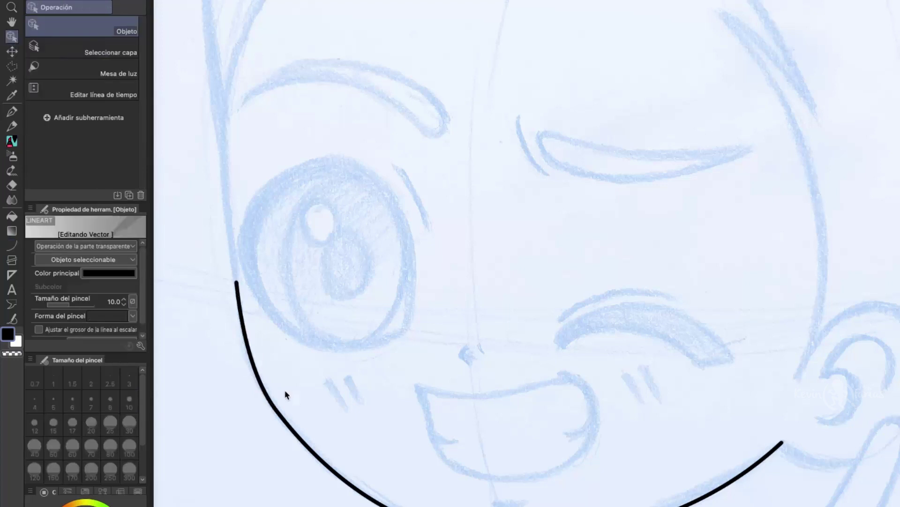
{"action": "left_click", "coordinate": [288, 396]}
- Continue the face outline past the open eye up to the forehead with two magnet-joined curves, and check the line with the Object tool
{"action": "left_click", "coordinate": [12, 247]}
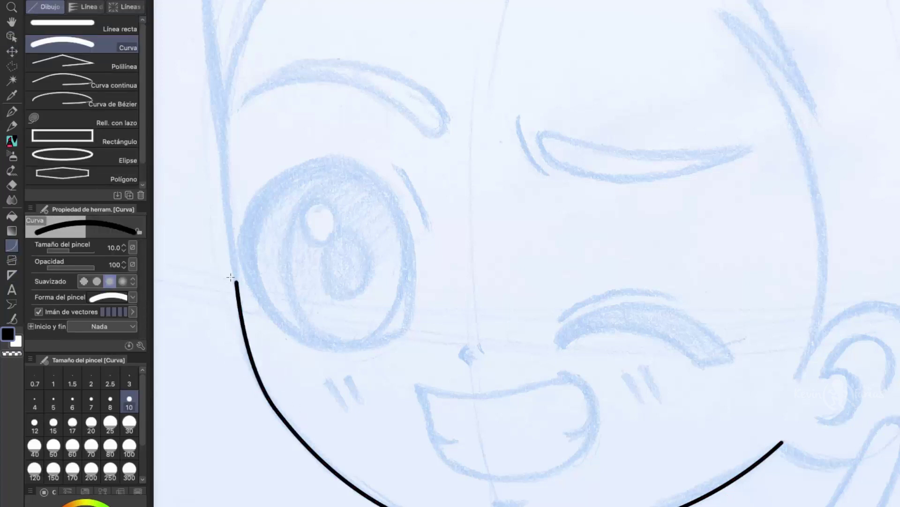
{"action": "left_click_drag", "start_coordinate": [237, 282], "coordinate": [225, 166]}
{"action": "left_click_drag", "start_coordinate": [224, 101], "coordinate": [250, 24]}
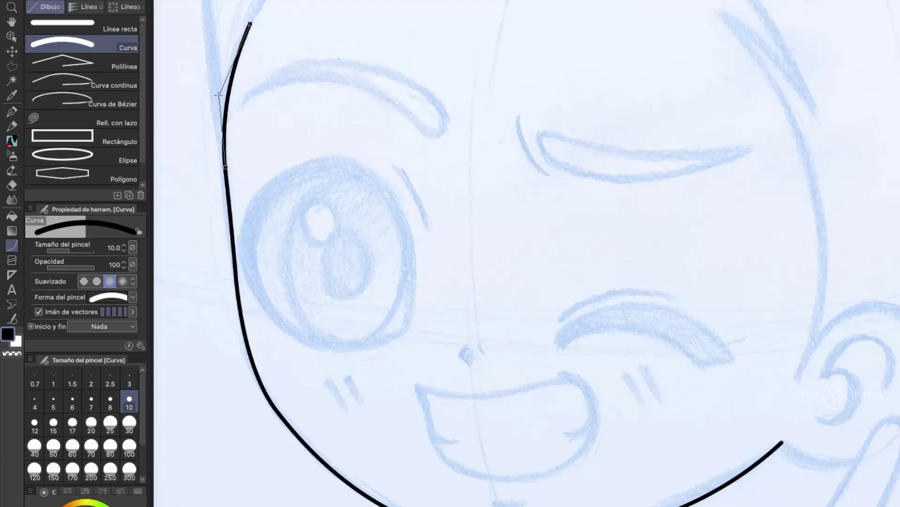
{"action": "left_click", "coordinate": [219, 79]}
{"action": "left_click", "coordinate": [12, 37]}
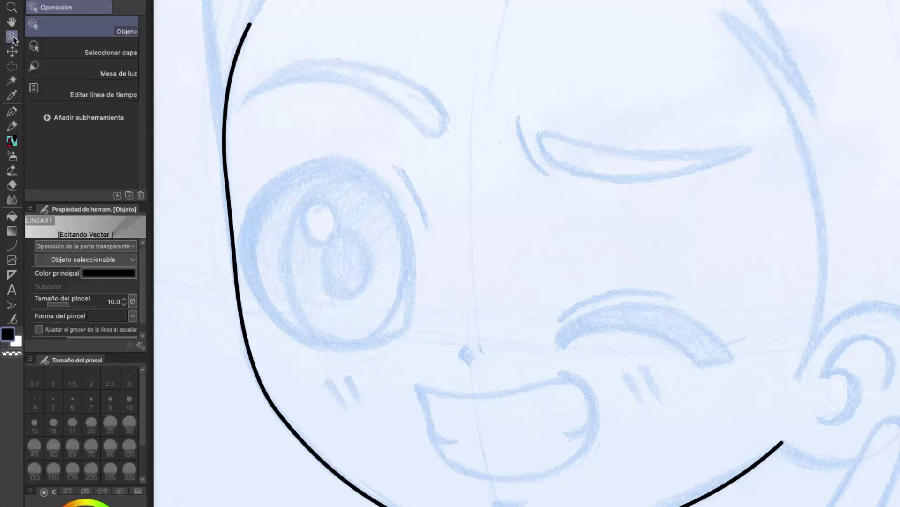
{"action": "left_click", "coordinate": [233, 240]}
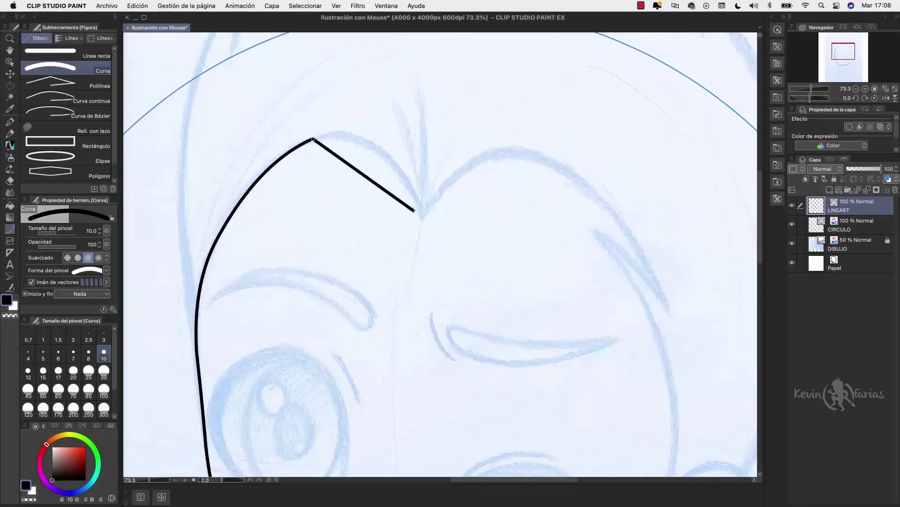
- Trace the rest of the hairline across the forehead to the ear, plus the ear's outer contour, with joined curves
{"action": "left_click", "coordinate": [414, 210]}
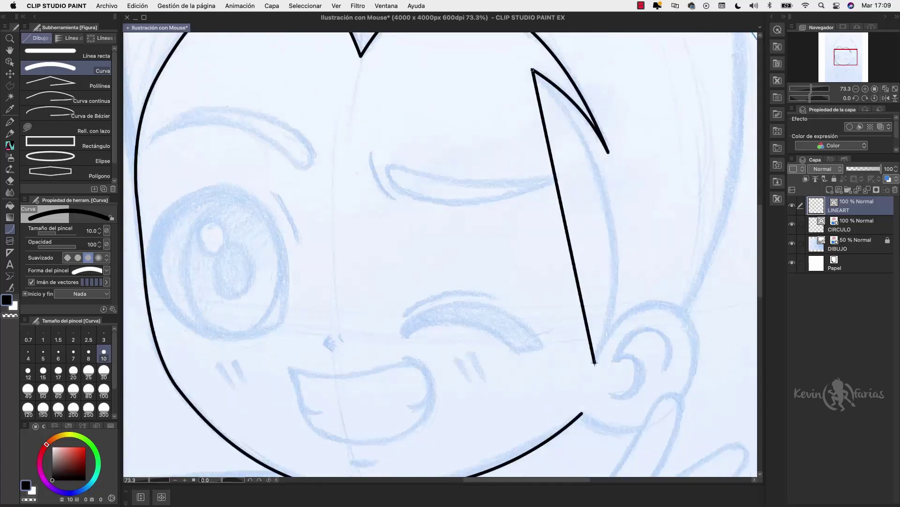
{"action": "mouse_move", "coordinate": [593, 361]}
{"action": "left_mouse_down"}
{"action": "mouse_move", "coordinate": [685, 318]}
{"action": "mouse_move", "coordinate": [674, 407]}
{"action": "left_mouse_up"}
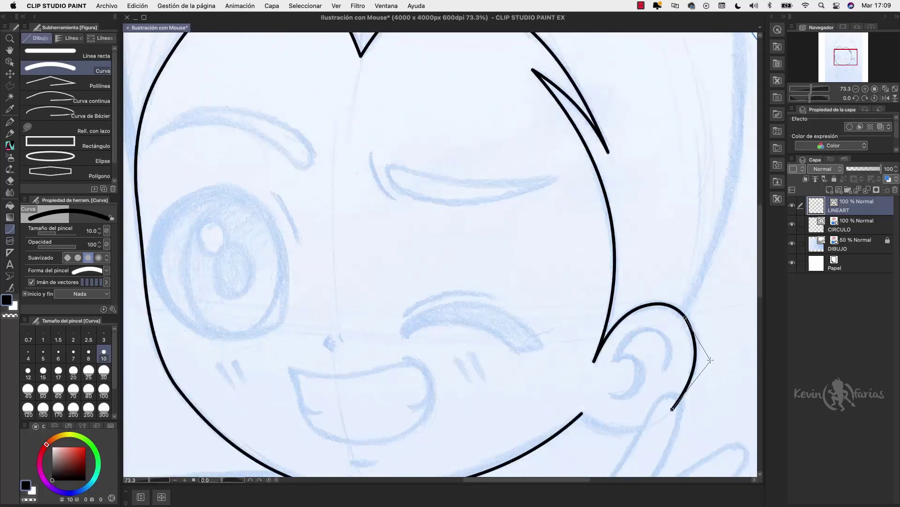
{"action": "left_click_drag", "start_coordinate": [582, 414], "coordinate": [651, 425]}
{"action": "left_click", "coordinate": [608, 443]}
- Trace the inner fold of the ear with joined curves
{"action": "left_click_drag", "start_coordinate": [615, 360], "coordinate": [647, 329]}
{"action": "left_click", "coordinate": [629, 330]}
{"action": "left_click_drag", "start_coordinate": [648, 330], "coordinate": [671, 354]}
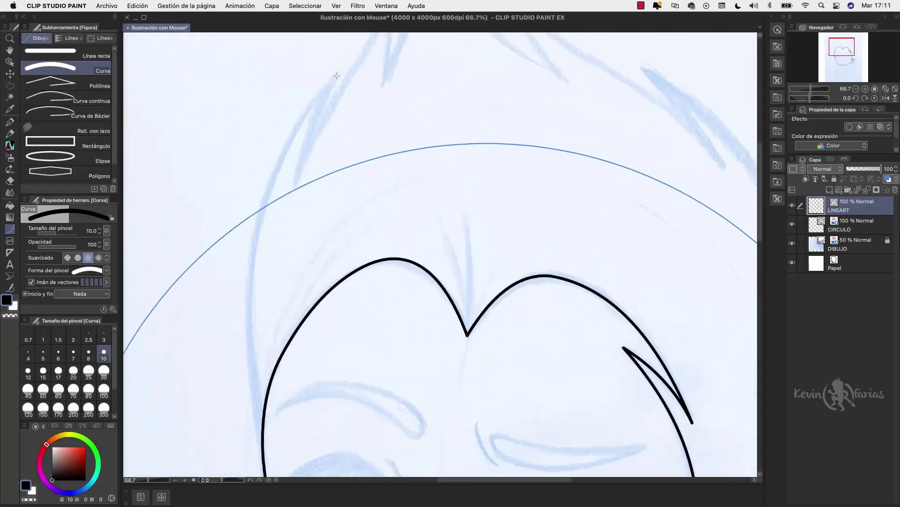
- Trace the outer hair and its pointed tufts over the crown with joined curves, undoing the misplaced strokes
{"action": "mouse_move", "coordinate": [307, 216]}
{"action": "left_mouse_down"}
{"action": "mouse_move", "coordinate": [264, 325]}
{"action": "mouse_move", "coordinate": [360, 137]}
{"action": "left_mouse_up"}
{"action": "mouse_move", "coordinate": [361, 137]}
{"action": "left_mouse_down"}
{"action": "mouse_move", "coordinate": [353, 228]}
{"action": "mouse_move", "coordinate": [401, 87]}
{"action": "left_mouse_up"}
{"action": "left_click_drag", "start_coordinate": [400, 88], "coordinate": [531, 219]}
{"action": "mouse_move", "coordinate": [532, 219]}
{"action": "left_mouse_down"}
{"action": "mouse_move", "coordinate": [474, 125]}
{"action": "mouse_move", "coordinate": [693, 308]}
{"action": "left_mouse_up"}
{"action": "scroll", "coordinate": [441, 255], "scroll_direction": "down", "scroll_amount": 3}
{"action": "left_click_drag", "start_coordinate": [440, 114], "coordinate": [513, 420]}
{"action": "left_click_drag", "start_coordinate": [598, 222], "coordinate": [700, 218]}
{"action": "key", "text": "super+z"}
{"action": "key", "text": "super+z"}
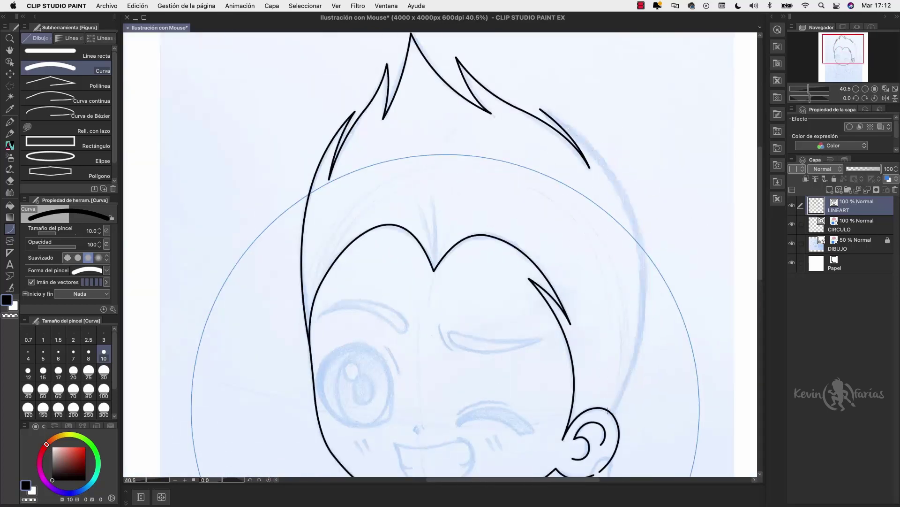
- Trace the back of the head with a curve from the last hair tuft down toward the ear
{"action": "scroll", "coordinate": [441, 254], "scroll_direction": "up", "scroll_amount": 2}
{"action": "left_click_drag", "start_coordinate": [502, 169], "coordinate": [647, 382]}
{"action": "left_click", "coordinate": [587, 175]}
- Trace the two raised fingers of the peace-sign hand with joined curves
{"action": "mouse_move", "coordinate": [491, 240]}
{"action": "left_mouse_down"}
{"action": "mouse_move", "coordinate": [488, 382]}
{"action": "mouse_move", "coordinate": [556, 137]}
{"action": "left_mouse_up"}
{"action": "mouse_move", "coordinate": [573, 112]}
{"action": "left_mouse_down"}
{"action": "mouse_move", "coordinate": [595, 134]}
{"action": "mouse_move", "coordinate": [552, 266]}
{"action": "mouse_move", "coordinate": [661, 214]}
{"action": "left_mouse_up"}
{"action": "left_click", "coordinate": [598, 109]}
{"action": "scroll", "coordinate": [600, 121], "scroll_direction": "up", "scroll_amount": 5}
{"action": "scroll", "coordinate": [617, 114], "scroll_direction": "down", "scroll_amount": 4}
{"action": "left_click_drag", "start_coordinate": [662, 214], "coordinate": [663, 277]}
{"action": "scroll", "coordinate": [610, 239], "scroll_direction": "down", "scroll_amount": 2}
- Trace the folded fingers, thumb and palm of the peace-sign hand with curves
{"action": "left_click_drag", "start_coordinate": [542, 222], "coordinate": [597, 265]}
{"action": "left_click", "coordinate": [565, 239]}
{"action": "left_click_drag", "start_coordinate": [597, 265], "coordinate": [537, 287]}
{"action": "left_click_drag", "start_coordinate": [548, 291], "coordinate": [502, 324]}
{"action": "mouse_move", "coordinate": [590, 280]}
{"action": "left_mouse_down"}
{"action": "mouse_move", "coordinate": [637, 273]}
{"action": "mouse_move", "coordinate": [652, 312]}
{"action": "left_mouse_up"}
{"action": "mouse_move", "coordinate": [652, 311]}
{"action": "left_mouse_down"}
{"action": "mouse_move", "coordinate": [568, 309]}
{"action": "mouse_move", "coordinate": [555, 367]}
{"action": "left_mouse_up"}
{"action": "left_click_drag", "start_coordinate": [516, 328], "coordinate": [589, 120]}
- Trace the raised forearm, elbow, upper arm and shoulder line, and check the joined shoulder line with the Object tool
{"action": "left_click_drag", "start_coordinate": [539, 181], "coordinate": [502, 318]}
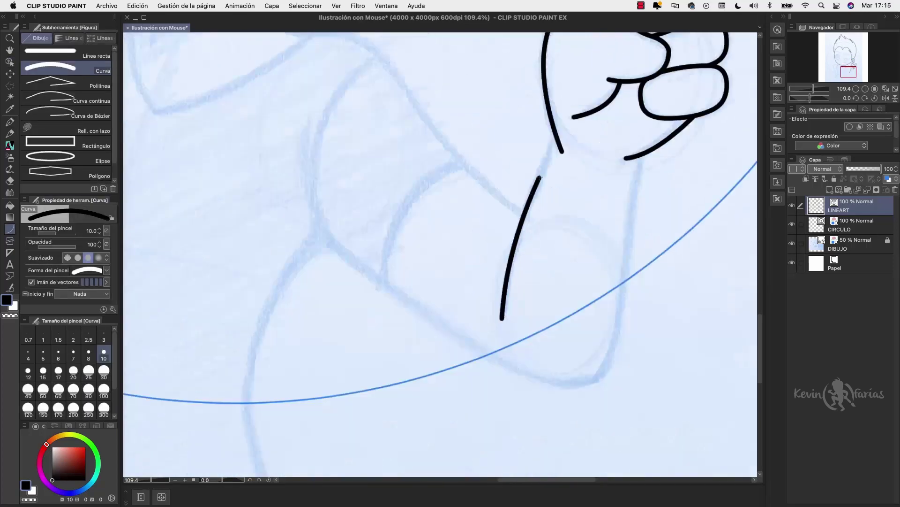
{"action": "left_click_drag", "start_coordinate": [642, 155], "coordinate": [620, 279]}
{"action": "mouse_move", "coordinate": [620, 280]}
{"action": "left_mouse_down"}
{"action": "mouse_move", "coordinate": [556, 384]}
{"action": "mouse_move", "coordinate": [323, 235]}
{"action": "left_mouse_up"}
{"action": "left_click_drag", "start_coordinate": [422, 281], "coordinate": [534, 376]}
{"action": "mouse_move", "coordinate": [637, 306]}
{"action": "left_mouse_down"}
{"action": "mouse_move", "coordinate": [497, 154]}
{"action": "mouse_move", "coordinate": [396, 86]}
{"action": "left_mouse_up"}
{"action": "left_click_drag", "start_coordinate": [423, 235], "coordinate": [518, 299]}
{"action": "key", "text": "o"}
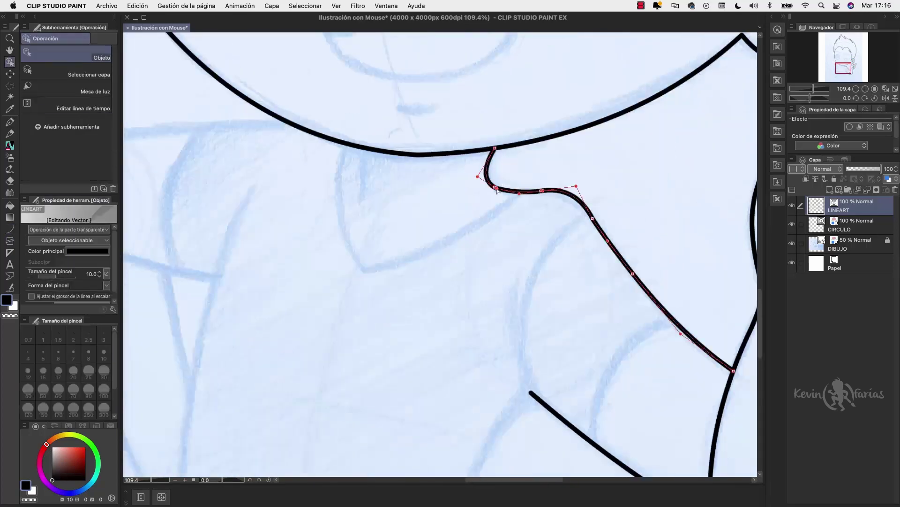
- Trace the raised arm's sleeve and the torso side below it with curves
{"action": "left_click_drag", "start_coordinate": [624, 384], "coordinate": [600, 328]}
{"action": "key", "text": "u"}
{"action": "left_click_drag", "start_coordinate": [572, 133], "coordinate": [499, 317]}
{"action": "left_click", "coordinate": [495, 201]}
- Trace the opposite torso side, the sleeve hem and the bent arm's outer edge with curves
{"action": "left_click_drag", "start_coordinate": [349, 448], "coordinate": [427, 77]}
{"action": "left_click_drag", "start_coordinate": [389, 186], "coordinate": [431, 208]}
{"action": "left_click_drag", "start_coordinate": [309, 163], "coordinate": [428, 191]}
{"action": "left_click_drag", "start_coordinate": [376, 440], "coordinate": [263, 184]}
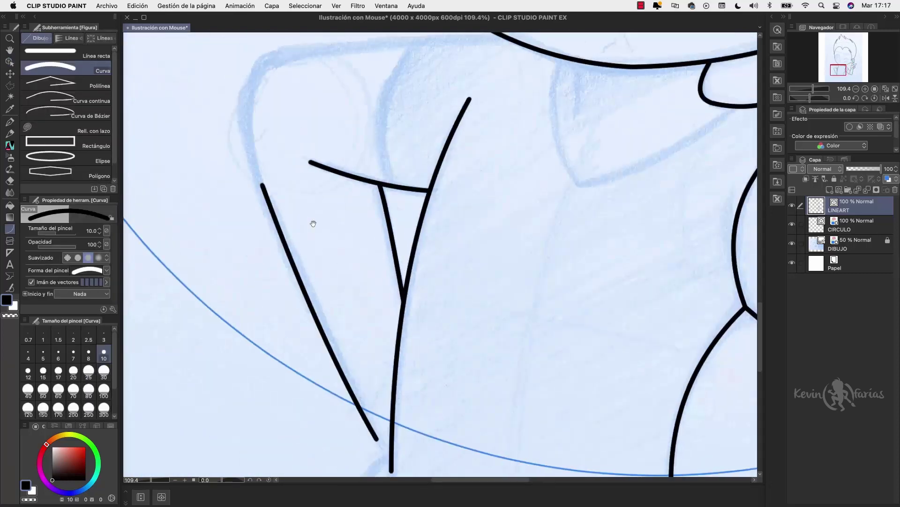
- Trace the bent arm's shoulder line and the shirt's V-shaped collar with curves
{"action": "left_click_drag", "start_coordinate": [314, 223], "coordinate": [320, 352]}
{"action": "left_click_drag", "start_coordinate": [252, 219], "coordinate": [513, 169]}
{"action": "left_click_drag", "start_coordinate": [500, 348], "coordinate": [653, 267]}
{"action": "left_click_drag", "start_coordinate": [516, 188], "coordinate": [416, 386]}
- Trace the smiling mouth's outline with joined curves and adjust its shape with the Object tool
{"action": "mouse_move", "coordinate": [342, 245]}
{"action": "left_mouse_down"}
{"action": "mouse_move", "coordinate": [391, 255]}
{"action": "mouse_move", "coordinate": [490, 241]}
{"action": "left_mouse_up"}
{"action": "left_click_drag", "start_coordinate": [516, 231], "coordinate": [557, 269]}
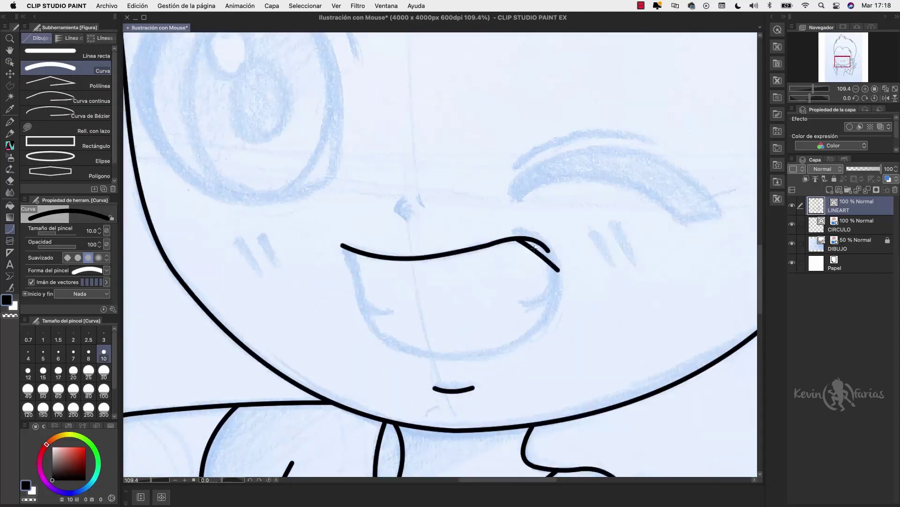
{"action": "scroll", "coordinate": [533, 248], "scroll_direction": "up", "scroll_amount": 3}
{"action": "mouse_move", "coordinate": [497, 378]}
{"action": "left_mouse_down"}
{"action": "mouse_move", "coordinate": [336, 372]}
{"action": "mouse_move", "coordinate": [279, 244]}
{"action": "left_mouse_up"}
{"action": "key", "text": "o"}
{"action": "left_click_drag", "start_coordinate": [475, 247], "coordinate": [476, 242]}
- Trace the mouth's corner creases, the nose and the cheek marks with short curves
{"action": "left_click_drag", "start_coordinate": [516, 318], "coordinate": [562, 303]}
{"action": "left_click_drag", "start_coordinate": [345, 333], "coordinate": [308, 317]}
{"action": "left_click_drag", "start_coordinate": [365, 182], "coordinate": [368, 212]}
{"action": "left_click_drag", "start_coordinate": [281, 220], "coordinate": [454, 220]}
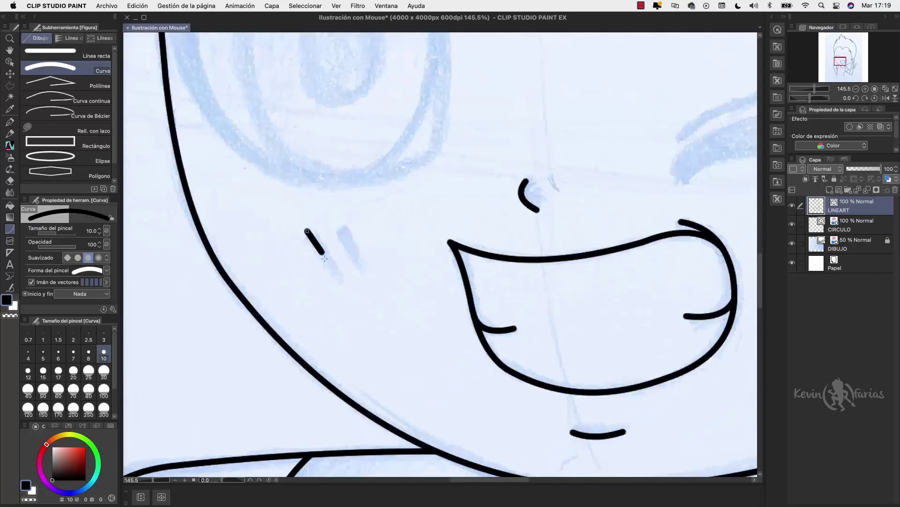
- Trace the winking eye's lid and lash lines with curves
{"action": "scroll", "coordinate": [440, 254], "scroll_direction": "down", "scroll_amount": 1}
{"action": "left_click_drag", "start_coordinate": [345, 261], "coordinate": [523, 286]}
{"action": "left_click_drag", "start_coordinate": [344, 231], "coordinate": [568, 277]}
- Trace the open eye's inner outline with three joined curves, check it with the Object tool, and trace the outer rim
{"action": "left_click_drag", "start_coordinate": [479, 370], "coordinate": [440, 185]}
{"action": "mouse_move", "coordinate": [440, 185]}
{"action": "left_mouse_down"}
{"action": "mouse_move", "coordinate": [322, 185]}
{"action": "mouse_move", "coordinate": [295, 348]}
{"action": "left_mouse_up"}
{"action": "left_click_drag", "start_coordinate": [295, 347], "coordinate": [479, 371]}
{"action": "key", "text": "o"}
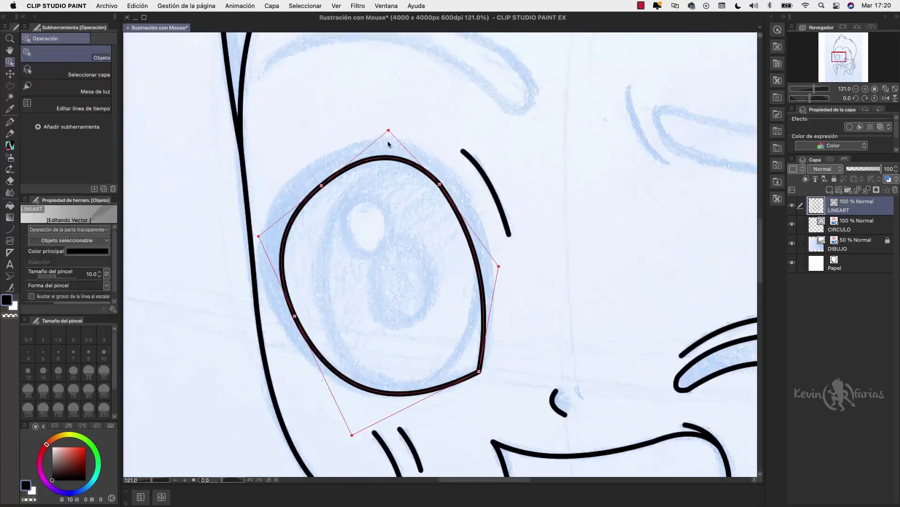
{"action": "mouse_move", "coordinate": [265, 286]}
{"action": "left_mouse_down"}
{"action": "mouse_move", "coordinate": [388, 392]}
{"action": "mouse_move", "coordinate": [399, 141]}
{"action": "left_mouse_up"}
{"action": "left_click_drag", "start_coordinate": [398, 141], "coordinate": [487, 241]}
- Trace the outlines of both eyebrows with joined curves
{"action": "left_click_drag", "start_coordinate": [441, 182], "coordinate": [419, 288]}
{"action": "mouse_move", "coordinate": [243, 171]}
{"action": "left_mouse_down"}
{"action": "mouse_move", "coordinate": [464, 191]}
{"action": "mouse_move", "coordinate": [492, 202]}
{"action": "left_mouse_up"}
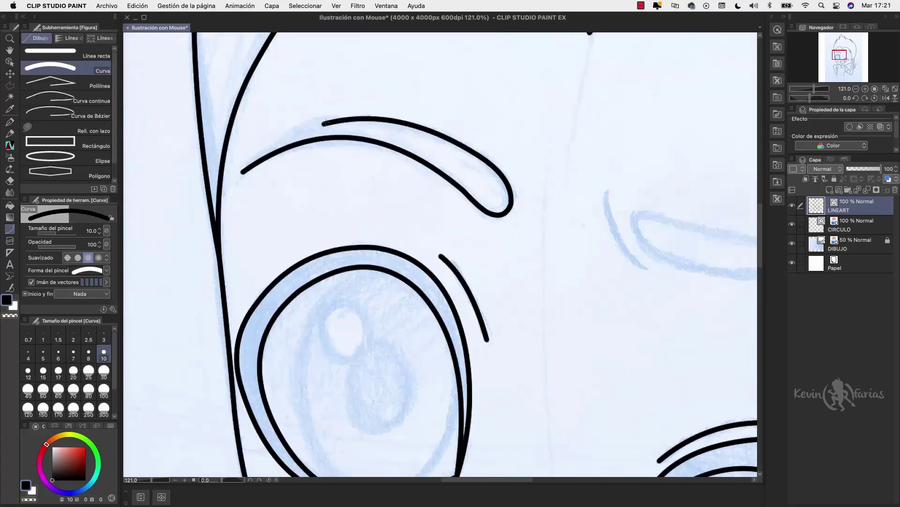
{"action": "left_click_drag", "start_coordinate": [609, 235], "coordinate": [359, 207]}
{"action": "mouse_move", "coordinate": [403, 225]}
{"action": "left_mouse_down"}
{"action": "mouse_move", "coordinate": [676, 228]}
{"action": "mouse_move", "coordinate": [408, 211]}
{"action": "left_mouse_up"}
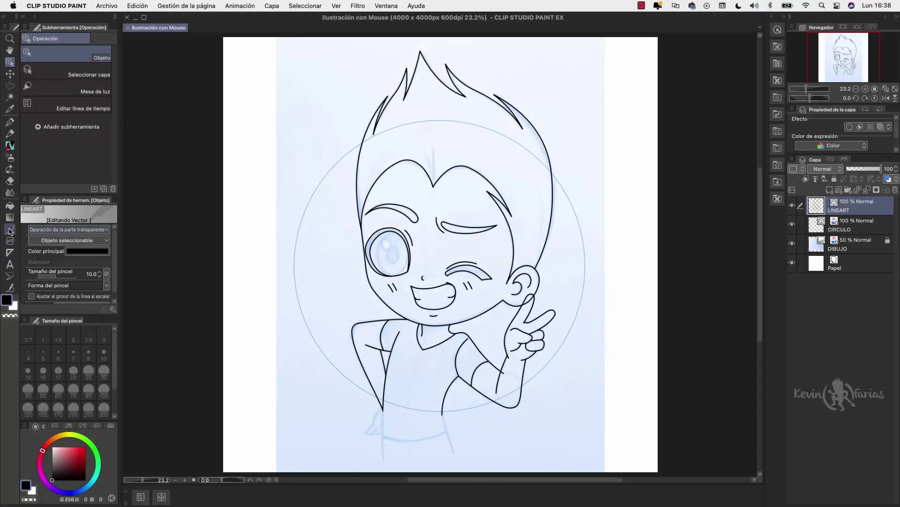
- Draw an ellipse with the Ellipse tool at brush size 10 for the open eye's iris
{"action": "left_click", "coordinate": [10, 229]}
{"action": "left_click", "coordinate": [65, 156]}
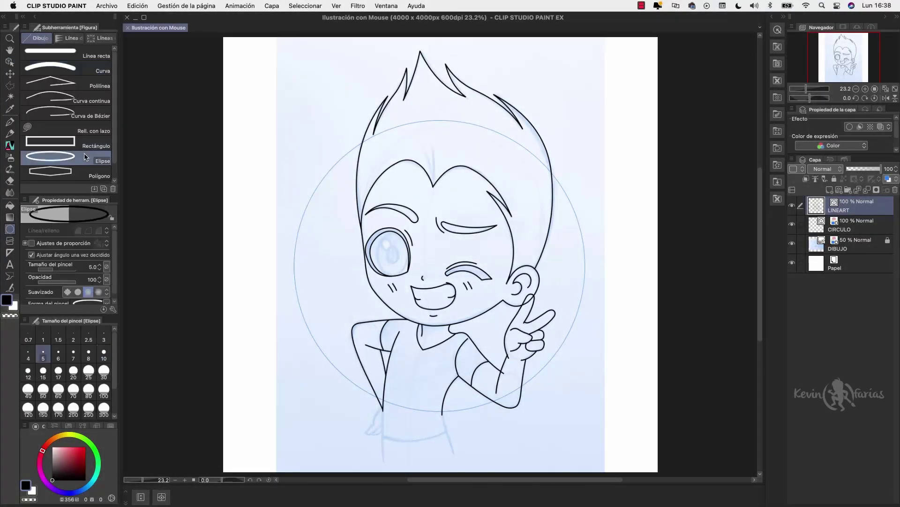
{"action": "left_click", "coordinate": [104, 354]}
{"action": "scroll", "coordinate": [348, 255], "scroll_direction": "up", "scroll_amount": 5}
{"action": "left_click_drag", "start_coordinate": [288, 195], "coordinate": [377, 322]}
- Reposition and resize the iris ellipse with the Object tool to fit the sketched iris
{"action": "key", "text": "o"}
{"action": "left_click", "coordinate": [357, 216]}
{"action": "left_click_drag", "start_coordinate": [389, 210], "coordinate": [523, 182]}
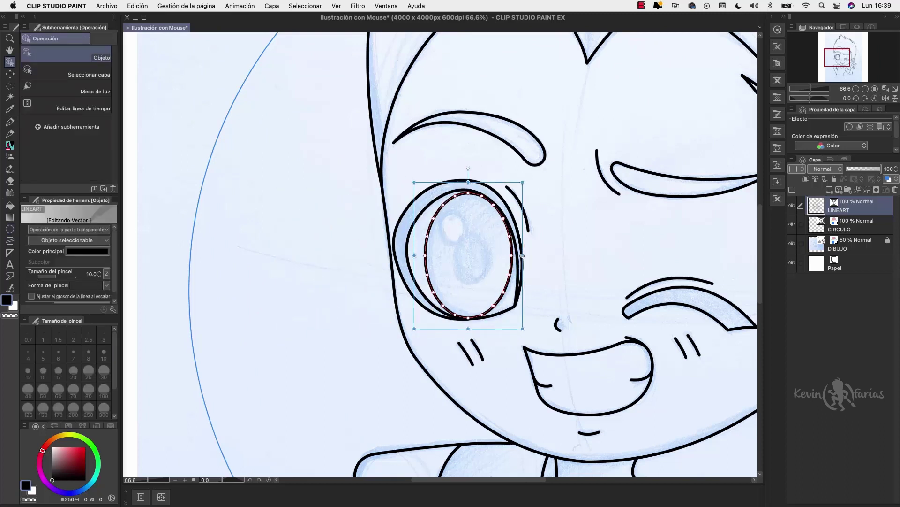
{"action": "left_click_drag", "start_coordinate": [522, 256], "coordinate": [525, 255]}
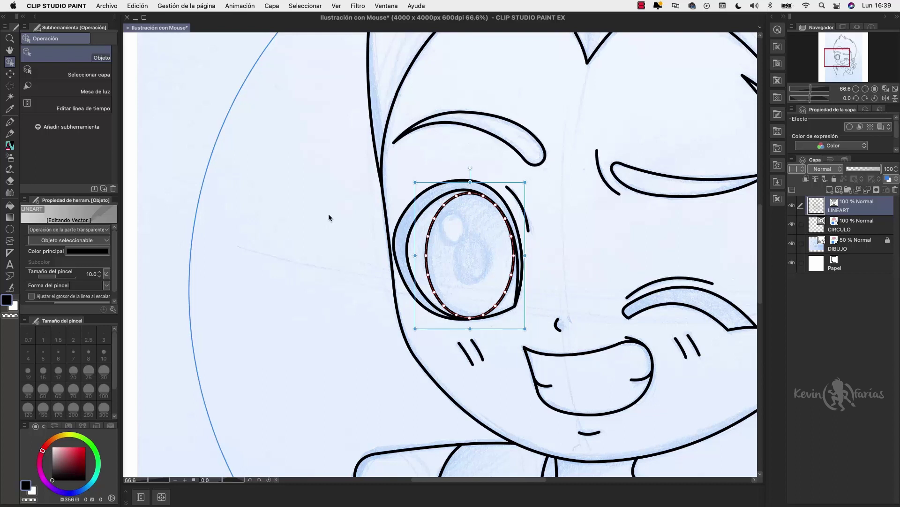
- Draw ellipses for the open eye's pupil and highlight, and enlarge the highlight slightly with the Object tool
{"action": "key", "text": "u"}
{"action": "left_click_drag", "start_coordinate": [453, 232], "coordinate": [489, 282]}
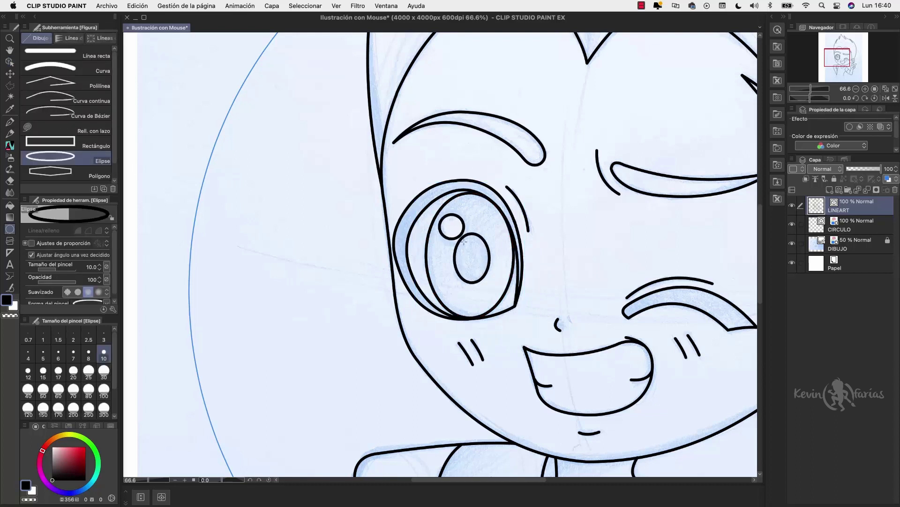
{"action": "key", "text": "o"}
{"action": "left_click", "coordinate": [465, 221]}
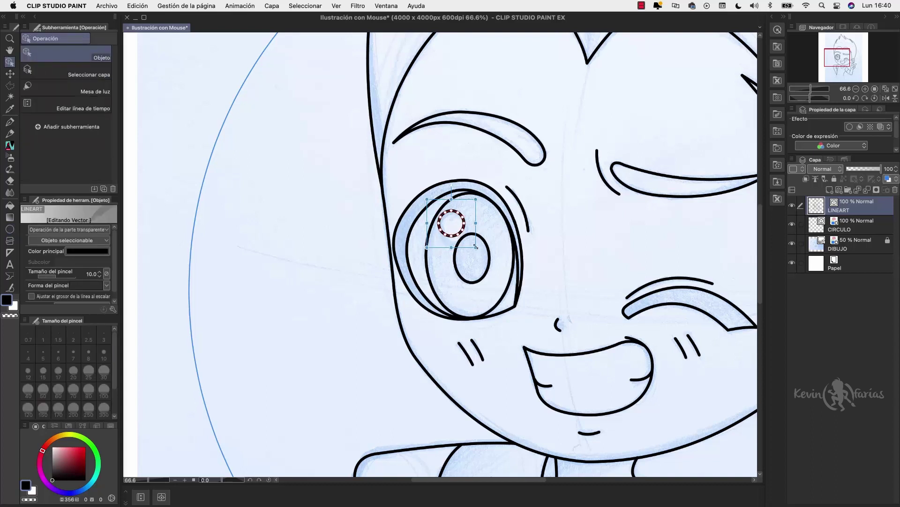
{"action": "left_click_drag", "start_coordinate": [475, 246], "coordinate": [478, 249]}
{"action": "left_click_drag", "start_coordinate": [427, 199], "coordinate": [424, 200]}
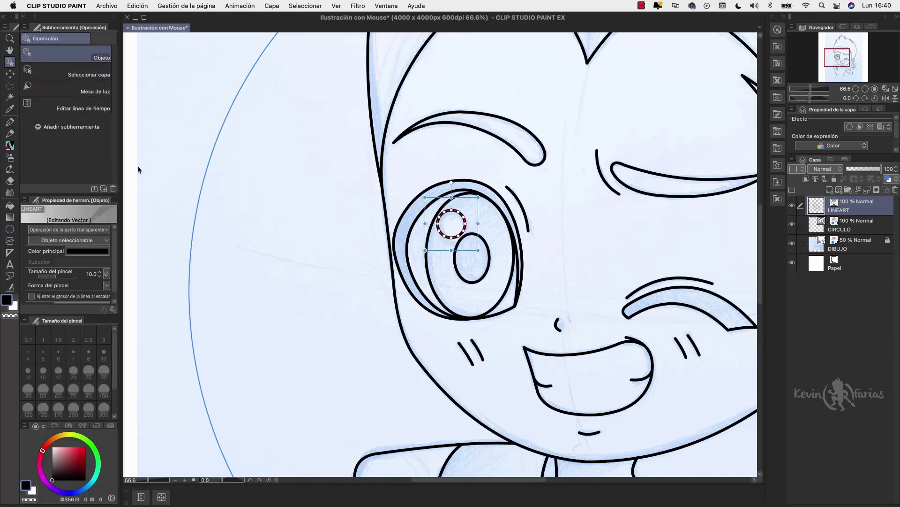
- Deselect the highlight ellipse and save the illustration
{"action": "left_click", "coordinate": [307, 266]}
{"action": "left_click", "coordinate": [894, 88]}
{"action": "key", "text": "super+s"}
- Toggle the layer colour of the CIRCULO layer off and on, and reselect the LINEART layer
{"action": "left_click", "coordinate": [844, 225]}
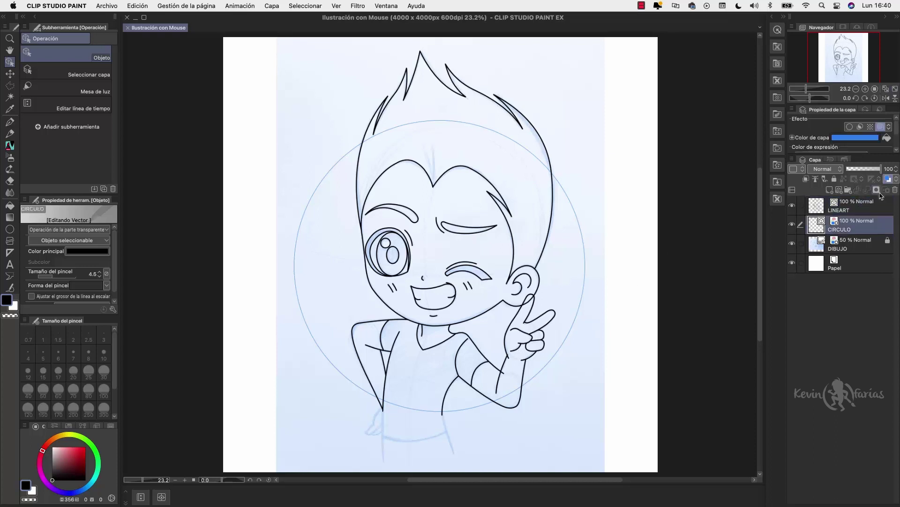
{"action": "left_click", "coordinate": [887, 179]}
{"action": "left_click", "coordinate": [887, 179]}
{"action": "left_click", "coordinate": [858, 206]}
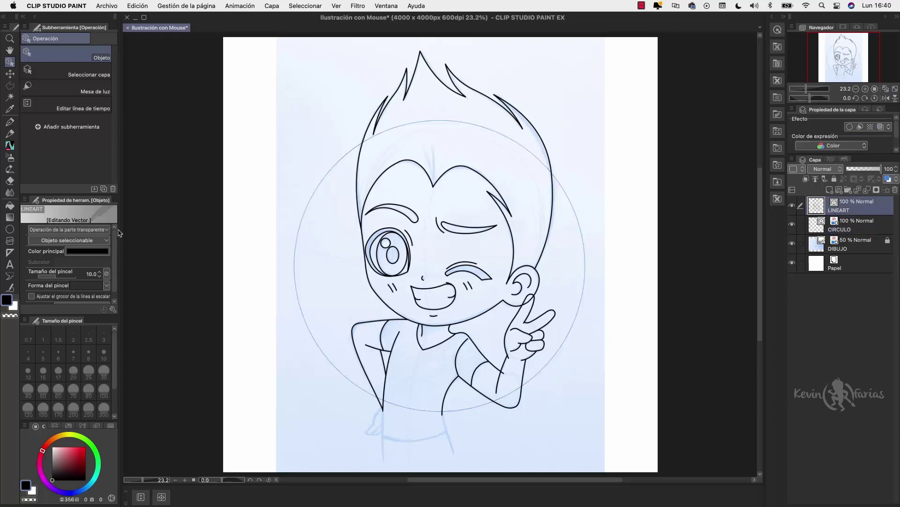
- Draw a large circle with the Ellipse tool on the LINEART layer and fit it over the guide circle
{"action": "left_click", "coordinate": [9, 229]}
{"action": "left_click_drag", "start_coordinate": [430, 121], "coordinate": [382, 168]}
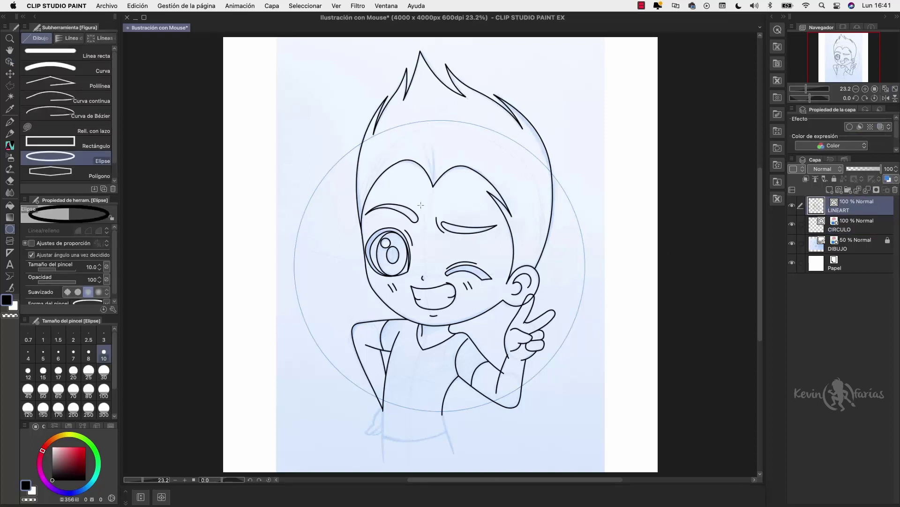
{"action": "mouse_move", "coordinate": [272, 127]}
{"action": "left_mouse_down"}
{"action": "mouse_move", "coordinate": [623, 431]}
{"action": "mouse_move", "coordinate": [565, 422]}
{"action": "left_mouse_up"}
{"action": "key", "text": "o"}
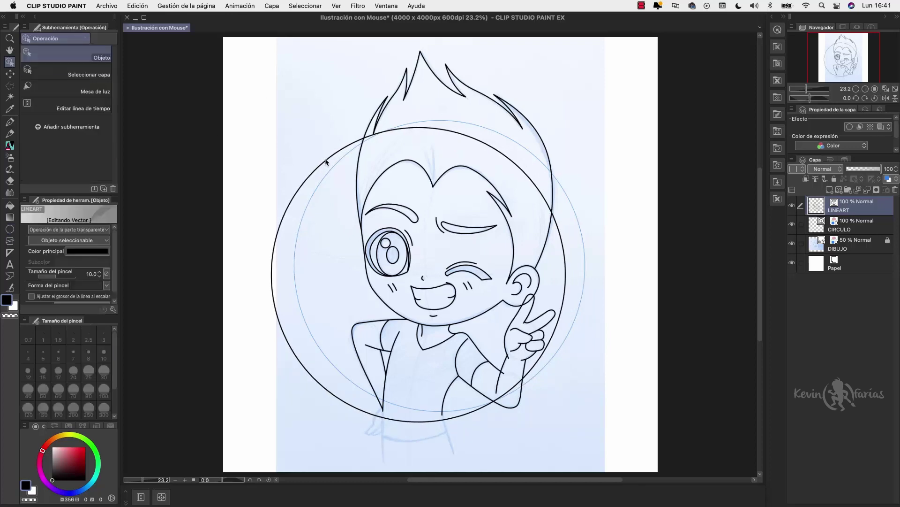
{"action": "left_click", "coordinate": [326, 161]}
{"action": "left_click_drag", "start_coordinate": [576, 145], "coordinate": [596, 137]}
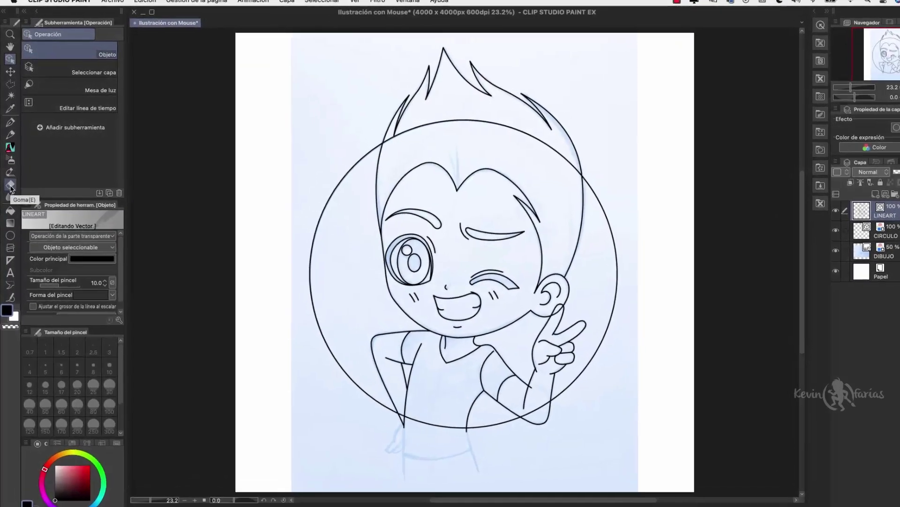
- Erase the part of the large circle crossing the head with the Vector eraser at size 2
{"action": "left_click", "coordinate": [10, 181]}
{"action": "left_click", "coordinate": [90, 124]}
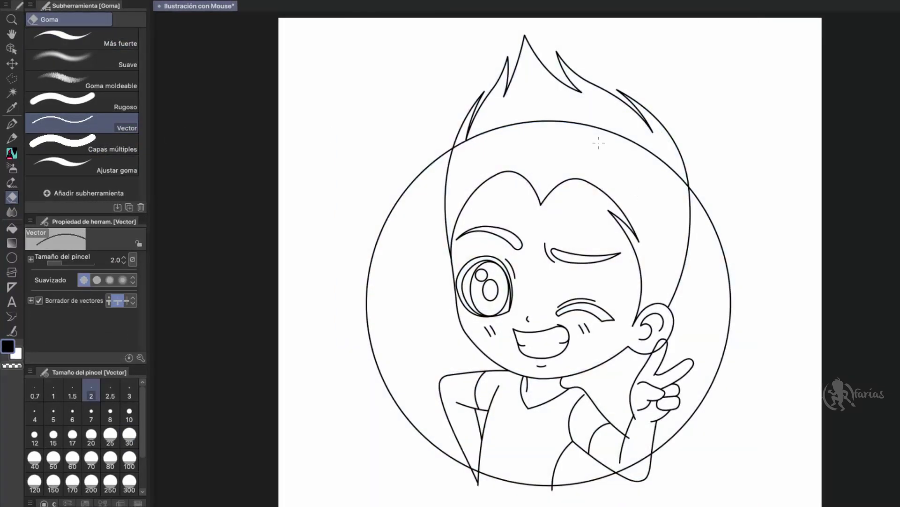
{"action": "left_click_drag", "start_coordinate": [599, 143], "coordinate": [543, 160]}
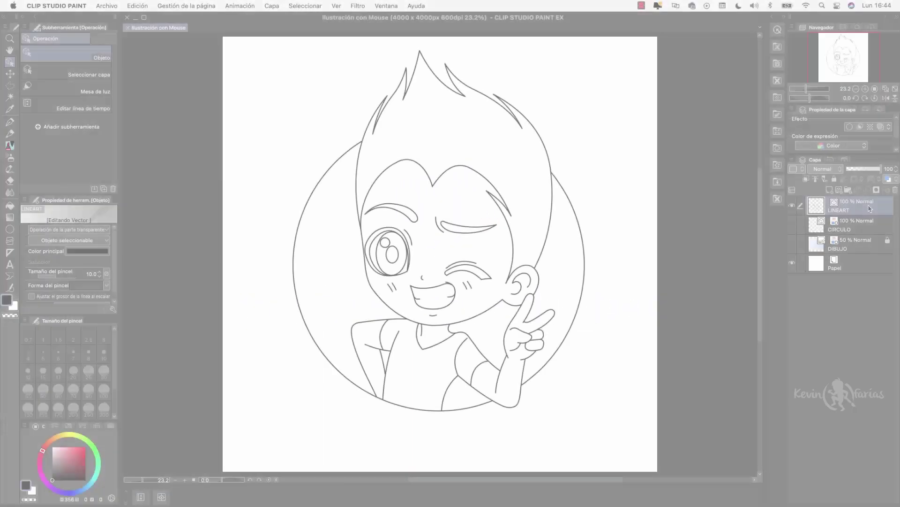
- Duplicate the LINEART layer, hide the original and rename the copy LINEART EDIT
{"action": "right_click", "coordinate": [870, 209]}
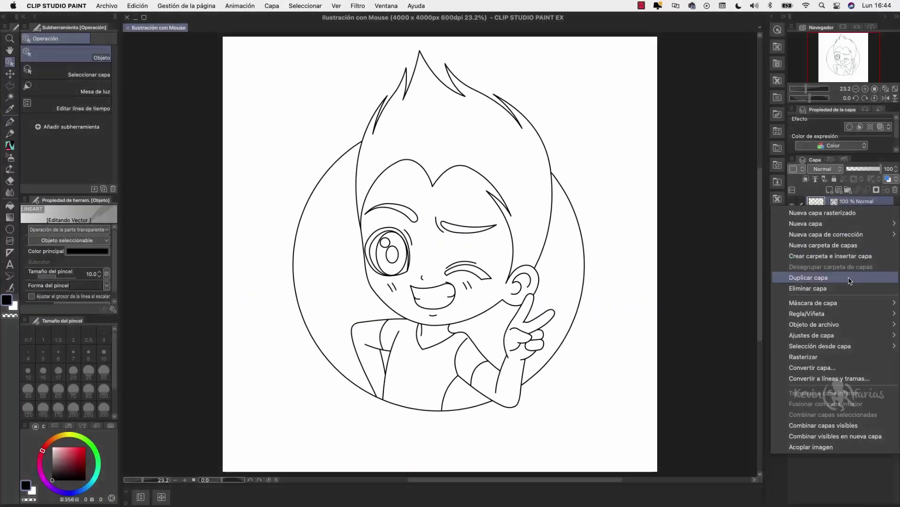
{"action": "left_click", "coordinate": [849, 282]}
{"action": "left_click", "coordinate": [793, 225]}
{"action": "double_click", "coordinate": [870, 209]}
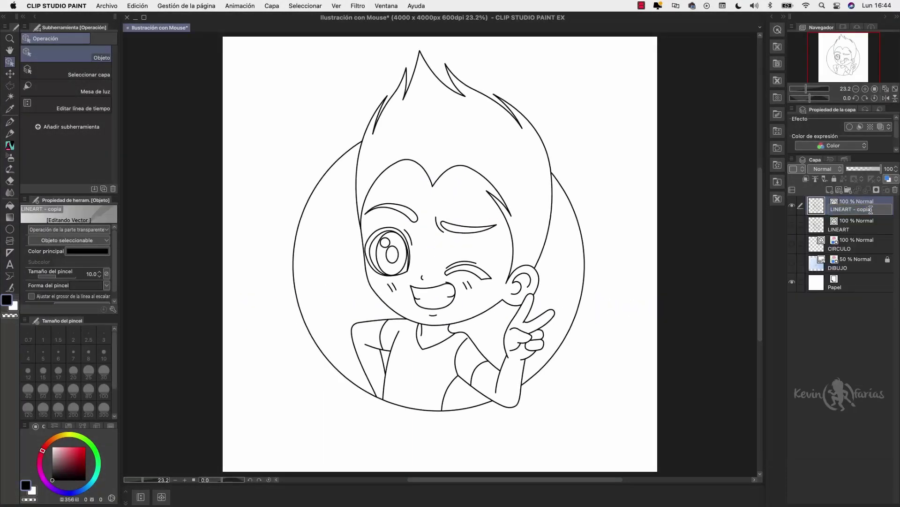
{"action": "type", "text": "LINEART EDIT"}
{"action": "key", "text": "Return"}
- Thicken parts of the background circle with the line width correction tool set to increase by 1.0 at size 30
{"action": "left_click", "coordinate": [10, 287]}
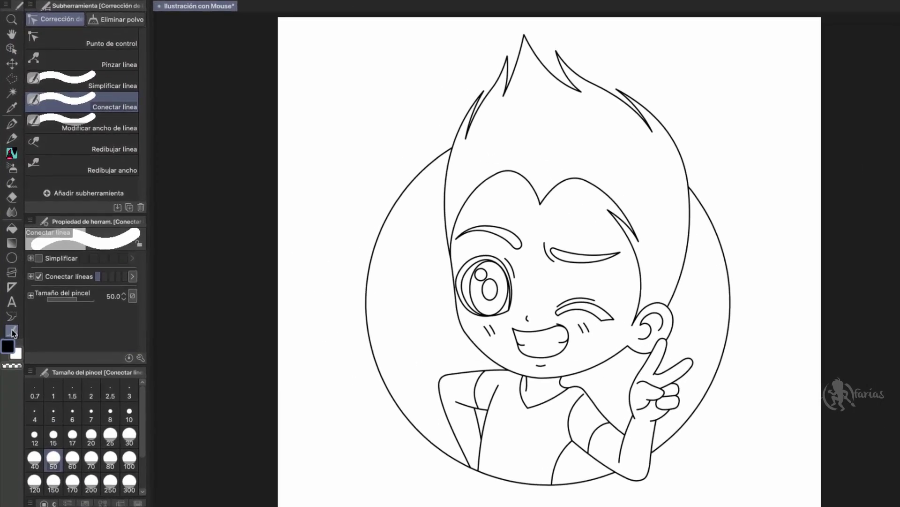
{"action": "left_click", "coordinate": [124, 128]}
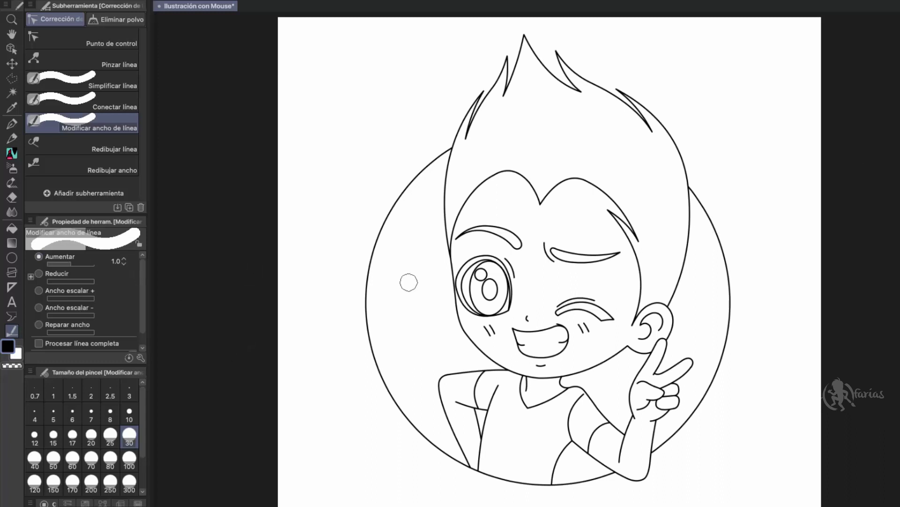
{"action": "left_click_drag", "start_coordinate": [399, 201], "coordinate": [398, 408]}
{"action": "left_click_drag", "start_coordinate": [728, 265], "coordinate": [614, 473]}
{"action": "left_click_drag", "start_coordinate": [692, 173], "coordinate": [701, 216]}
{"action": "mouse_move", "coordinate": [451, 146]}
{"action": "left_mouse_down"}
{"action": "mouse_move", "coordinate": [426, 161]}
{"action": "mouse_move", "coordinate": [389, 385]}
{"action": "left_mouse_up"}
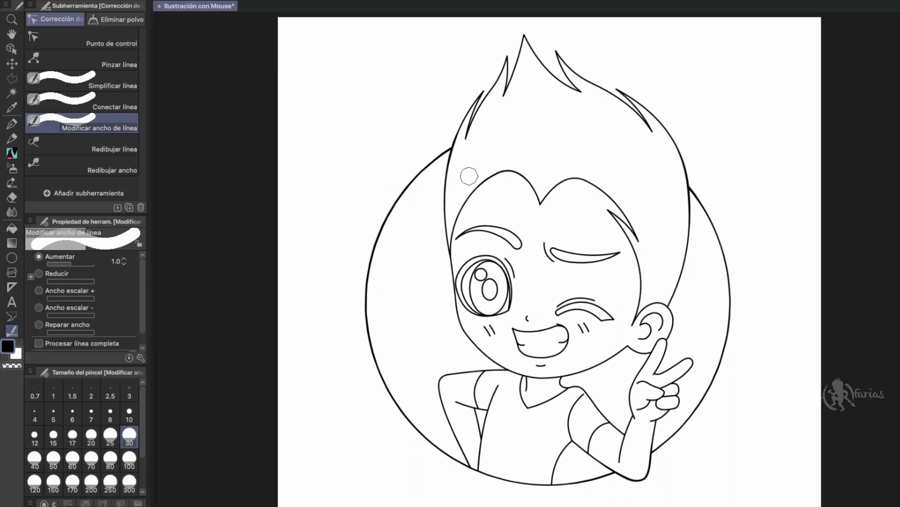
- Thicken stretches of the torso, ear, jaw, mouth corner and cheek lines with the increase setting
{"action": "left_click_drag", "start_coordinate": [506, 370], "coordinate": [469, 457]}
{"action": "left_click_drag", "start_coordinate": [570, 443], "coordinate": [550, 479]}
{"action": "left_click_drag", "start_coordinate": [682, 256], "coordinate": [664, 356]}
{"action": "left_click_drag", "start_coordinate": [652, 353], "coordinate": [621, 348]}
{"action": "left_click_drag", "start_coordinate": [459, 311], "coordinate": [559, 379]}
{"action": "left_click_drag", "start_coordinate": [557, 325], "coordinate": [567, 331]}
{"action": "left_click_drag", "start_coordinate": [640, 263], "coordinate": [624, 334]}
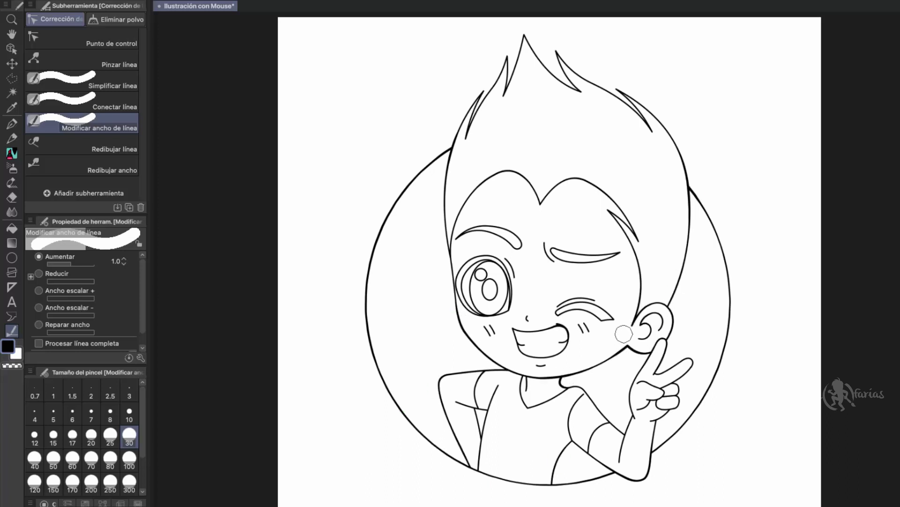
- Thicken the bases of the hair tufts, the hairline peak and the hairline beside the open eye
{"action": "left_click_drag", "start_coordinate": [561, 70], "coordinate": [580, 90]}
{"action": "left_click_drag", "start_coordinate": [509, 68], "coordinate": [506, 93]}
{"action": "left_click_drag", "start_coordinate": [476, 104], "coordinate": [458, 169]}
{"action": "left_click_drag", "start_coordinate": [620, 97], "coordinate": [666, 137]}
{"action": "left_click_drag", "start_coordinate": [537, 197], "coordinate": [546, 191]}
{"action": "left_click_drag", "start_coordinate": [482, 184], "coordinate": [458, 228]}
- Thicken the torso sides, the circle's lower edge, the neck line and the lines around the winking eye's eyebrow
{"action": "left_click_drag", "start_coordinate": [578, 428], "coordinate": [568, 465]}
{"action": "mouse_move", "coordinate": [488, 398]}
{"action": "left_mouse_down"}
{"action": "mouse_move", "coordinate": [491, 426]}
{"action": "mouse_move", "coordinate": [478, 469]}
{"action": "left_mouse_up"}
{"action": "left_click_drag", "start_coordinate": [568, 481], "coordinate": [485, 478]}
{"action": "left_click_drag", "start_coordinate": [524, 378], "coordinate": [533, 401]}
{"action": "left_click_drag", "start_coordinate": [544, 254], "coordinate": [608, 250]}
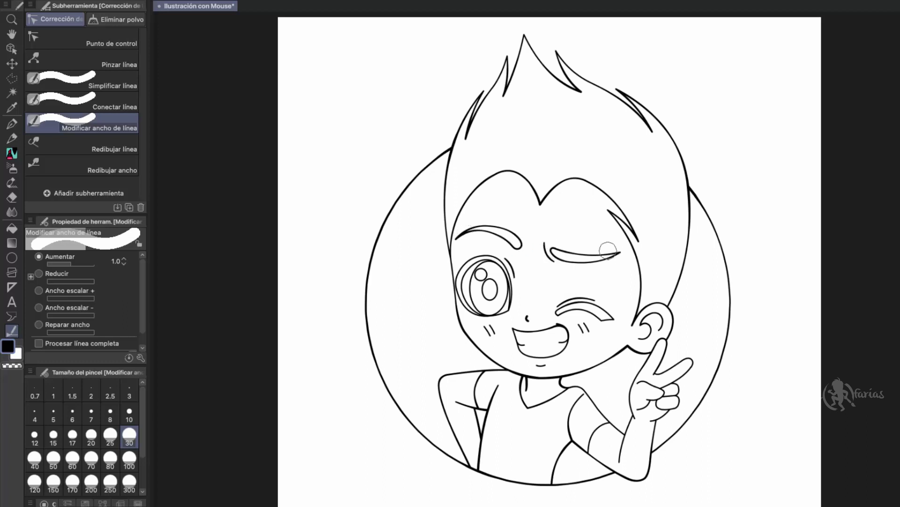
- Thicken the ear, hand, shoulder, mouth and face lines, and go over the hair's side and tufts again
{"action": "mouse_move", "coordinate": [644, 323]}
{"action": "left_mouse_down"}
{"action": "mouse_move", "coordinate": [657, 346]}
{"action": "mouse_move", "coordinate": [634, 432]}
{"action": "left_mouse_up"}
{"action": "mouse_move", "coordinate": [650, 400]}
{"action": "left_mouse_down"}
{"action": "mouse_move", "coordinate": [627, 398]}
{"action": "mouse_move", "coordinate": [609, 421]}
{"action": "left_mouse_up"}
{"action": "left_click_drag", "start_coordinate": [447, 377], "coordinate": [441, 399]}
{"action": "left_click_drag", "start_coordinate": [518, 328], "coordinate": [566, 344]}
{"action": "mouse_move", "coordinate": [451, 253]}
{"action": "left_mouse_down"}
{"action": "mouse_move", "coordinate": [612, 194]}
{"action": "mouse_move", "coordinate": [638, 312]}
{"action": "left_mouse_up"}
{"action": "left_click_drag", "start_coordinate": [687, 234], "coordinate": [678, 301]}
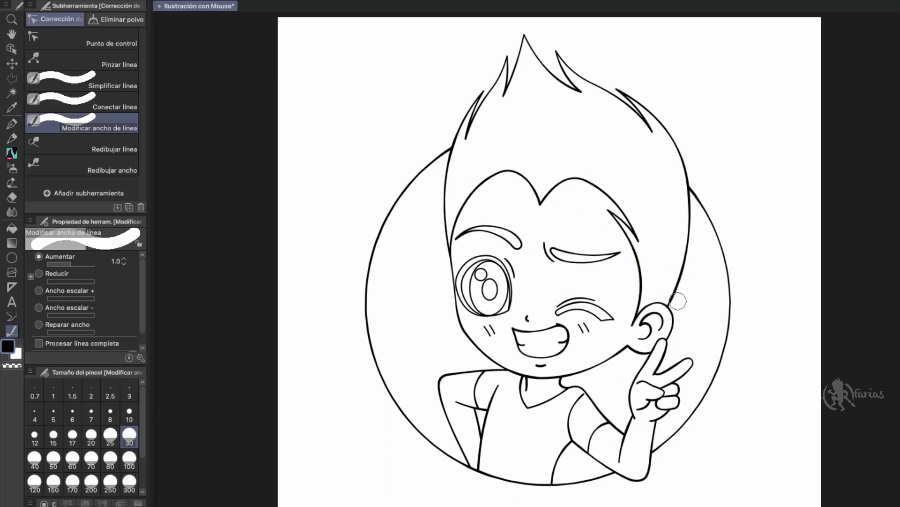
{"action": "left_click_drag", "start_coordinate": [526, 40], "coordinate": [580, 91]}
{"action": "left_click_drag", "start_coordinate": [483, 94], "coordinate": [472, 126]}
- Switch line width correction to reduce and thin parts of the open eye's eyebrow, the hairline near the ear, a tuft tip and the hairline peak
{"action": "scroll", "coordinate": [472, 126], "scroll_direction": "up", "scroll_amount": 1}
{"action": "left_click", "coordinate": [59, 275]}
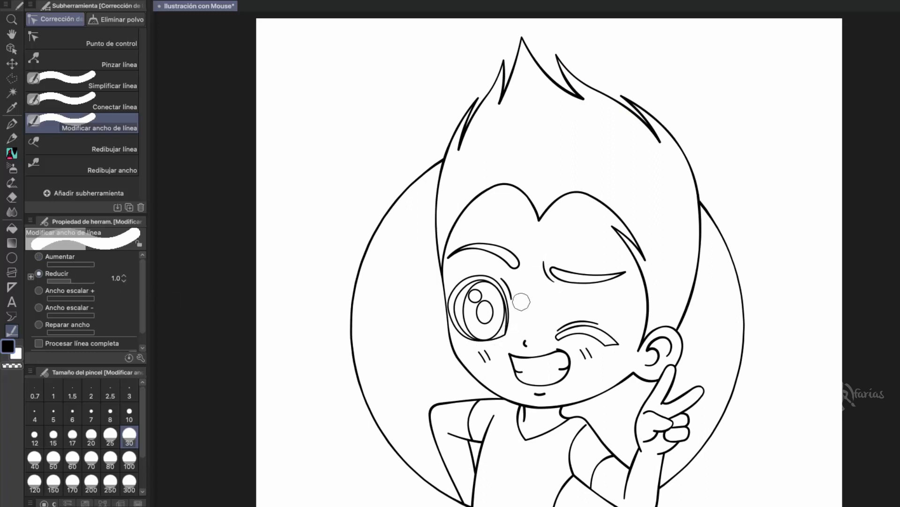
{"action": "scroll", "coordinate": [618, 296], "scroll_direction": "up", "scroll_amount": 3}
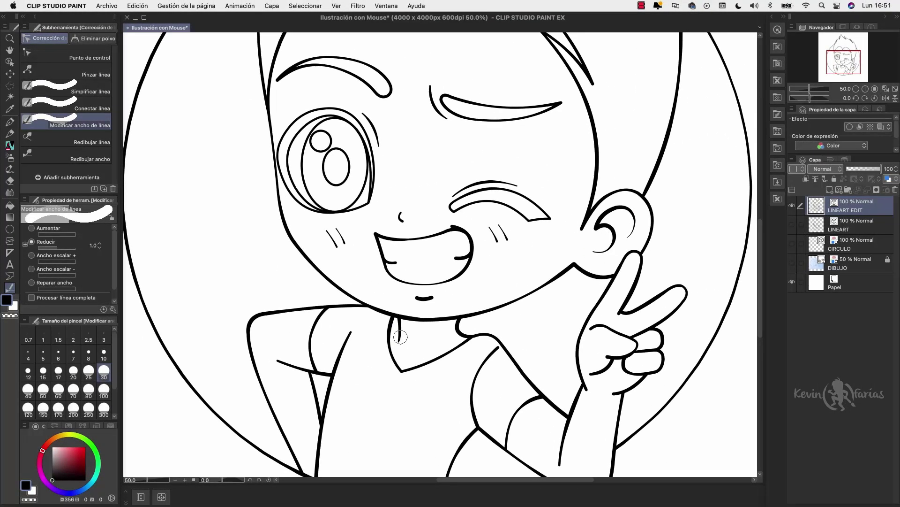
{"action": "left_click_drag", "start_coordinate": [336, 71], "coordinate": [338, 60]}
{"action": "left_click", "coordinate": [583, 226]}
{"action": "scroll", "coordinate": [583, 226], "scroll_direction": "up", "scroll_amount": 3}
{"action": "left_click", "coordinate": [592, 241]}
{"action": "left_click", "coordinate": [424, 175]}
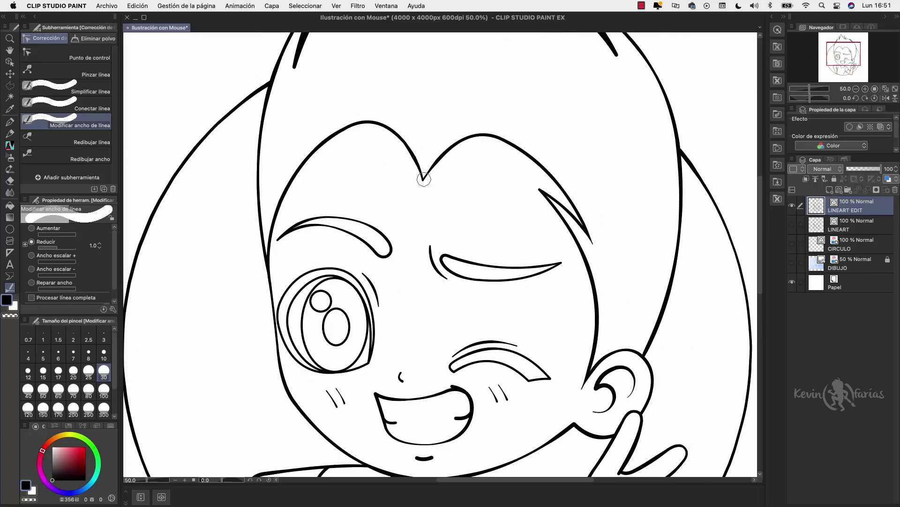
- Thin the ends of the sleeve and forearm lines, and taper the tips of the hair tufts
{"action": "scroll", "coordinate": [422, 177], "scroll_direction": "down", "scroll_amount": 5}
{"action": "left_click", "coordinate": [317, 237]}
{"action": "left_click", "coordinate": [558, 377]}
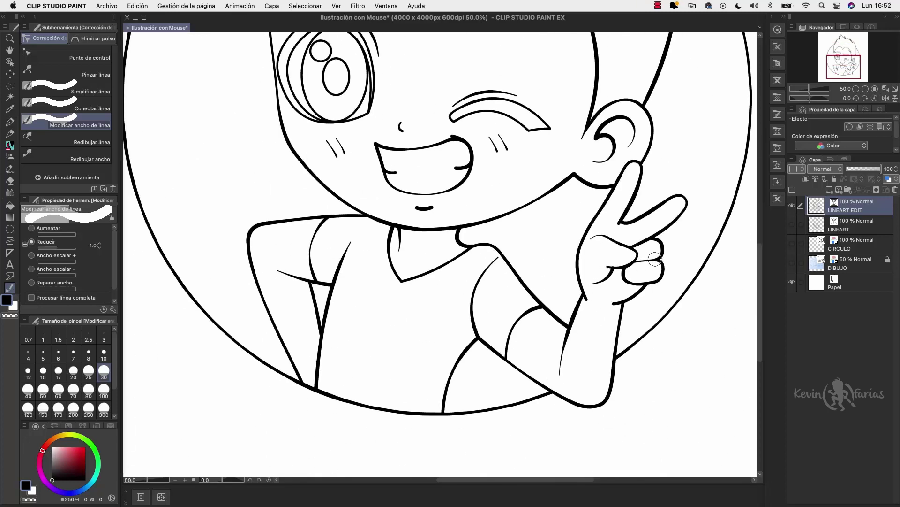
{"action": "scroll", "coordinate": [299, 177], "scroll_direction": "up", "scroll_amount": 10}
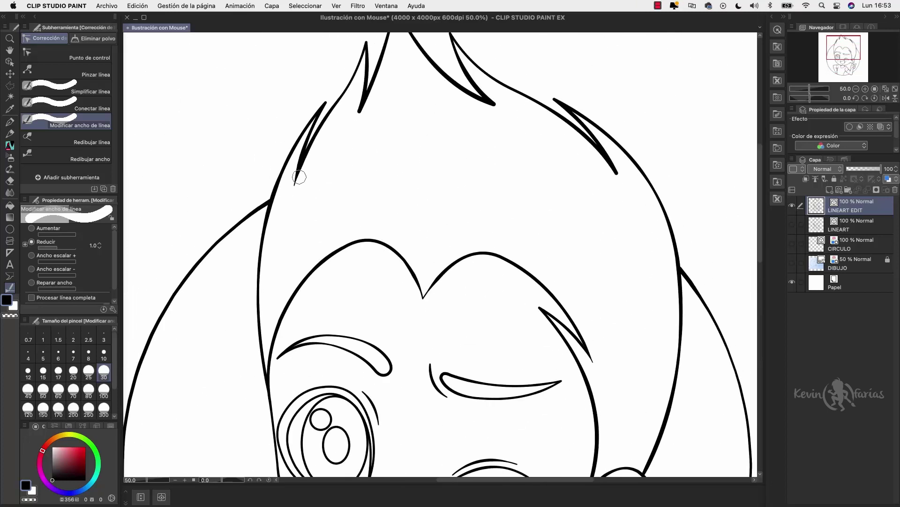
{"action": "left_click", "coordinate": [557, 98]}
{"action": "scroll", "coordinate": [556, 99], "scroll_direction": "up", "scroll_amount": 1}
{"action": "left_click", "coordinate": [366, 94]}
{"action": "left_click", "coordinate": [325, 149]}
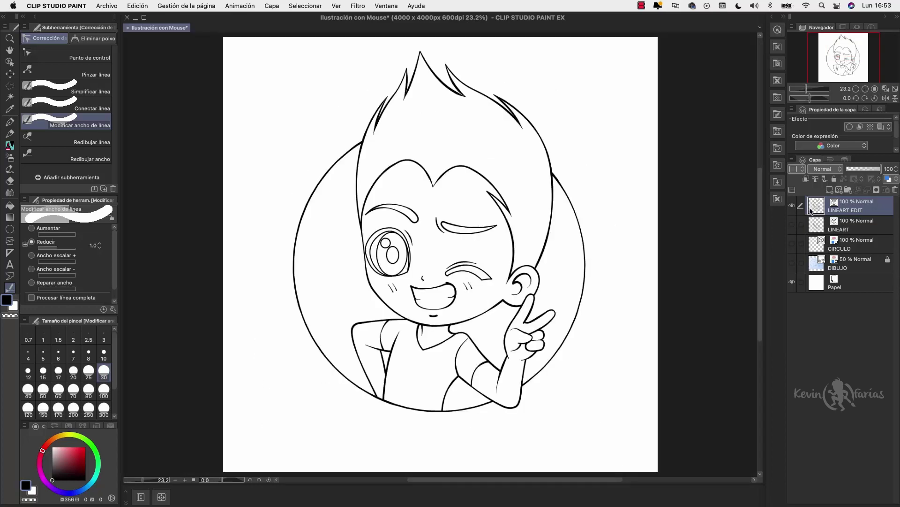
- Adjust the widths of the elbow and jaw outlines, and thin the mouth and chin lines with the reduce setting
{"action": "left_click_drag", "start_coordinate": [495, 414], "coordinate": [523, 380]}
{"action": "mouse_move", "coordinate": [370, 279]}
{"action": "left_mouse_down"}
{"action": "mouse_move", "coordinate": [394, 309]}
{"action": "mouse_move", "coordinate": [456, 310]}
{"action": "left_mouse_up"}
{"action": "left_click", "coordinate": [31, 242]}
{"action": "scroll", "coordinate": [446, 320], "scroll_direction": "up", "scroll_amount": 3}
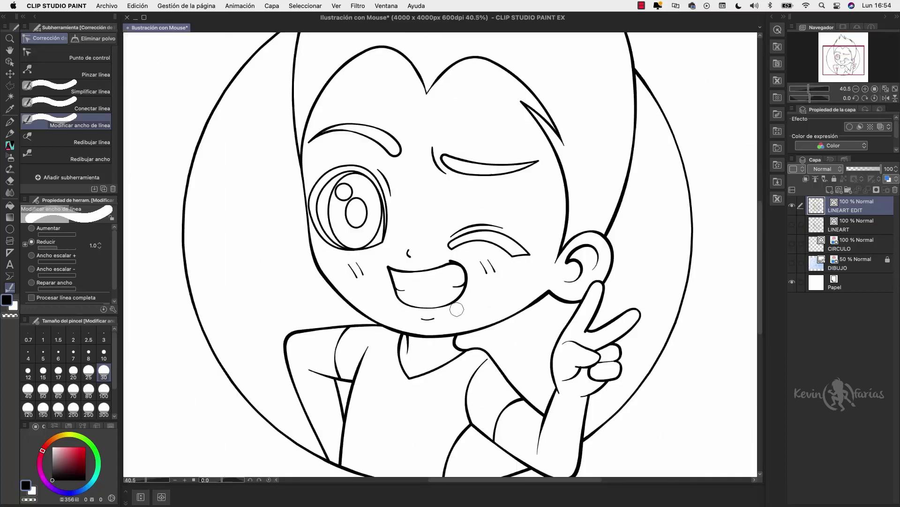
{"action": "scroll", "coordinate": [446, 320], "scroll_direction": "down", "scroll_amount": 3}
- Thicken the circle's left side, upper-left arc and lower edge with the increase setting
{"action": "left_click", "coordinate": [31, 228]}
{"action": "left_click_drag", "start_coordinate": [304, 202], "coordinate": [303, 312]}
{"action": "left_click_drag", "start_coordinate": [328, 173], "coordinate": [361, 141]}
{"action": "left_click_drag", "start_coordinate": [492, 402], "coordinate": [332, 363]}
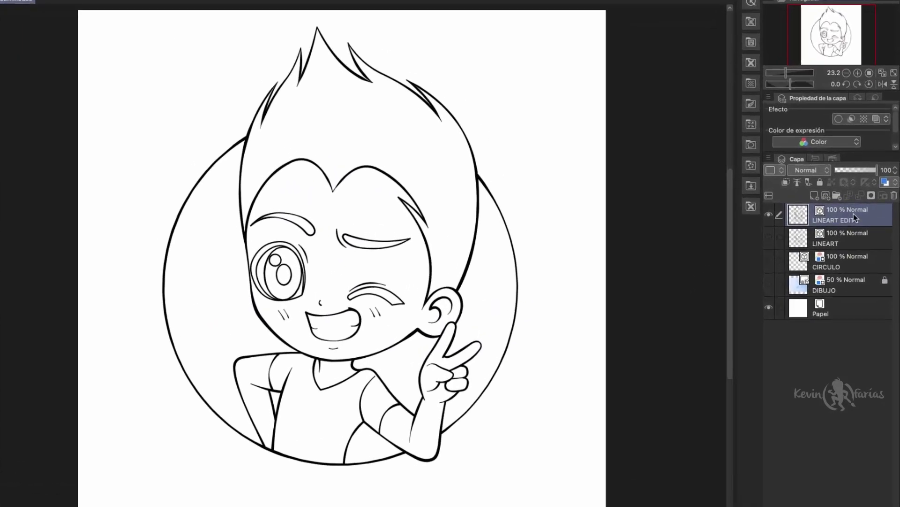
- Duplicate the LINEART EDIT layer and rename the copy LINEART FINAL, leaving only the copy's line art visible
{"action": "right_click", "coordinate": [861, 205]}
{"action": "left_click", "coordinate": [830, 305]}
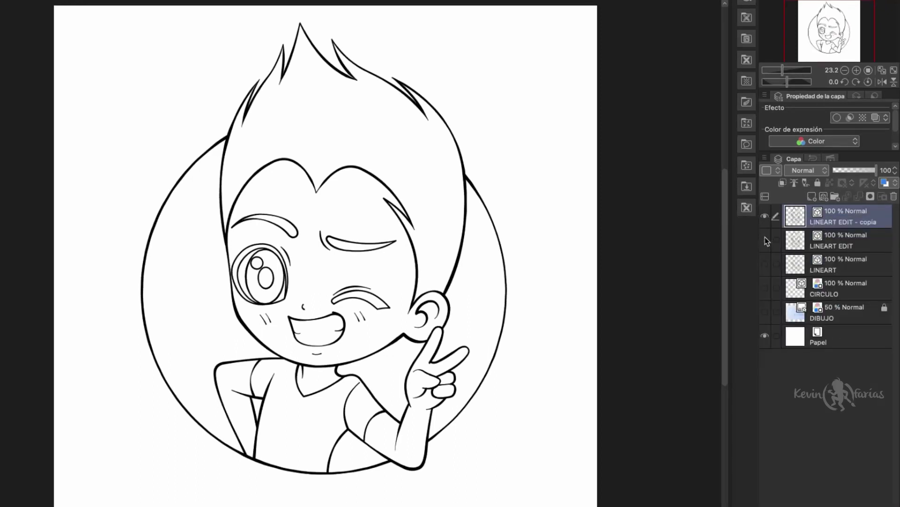
{"action": "double_click", "coordinate": [849, 223]}
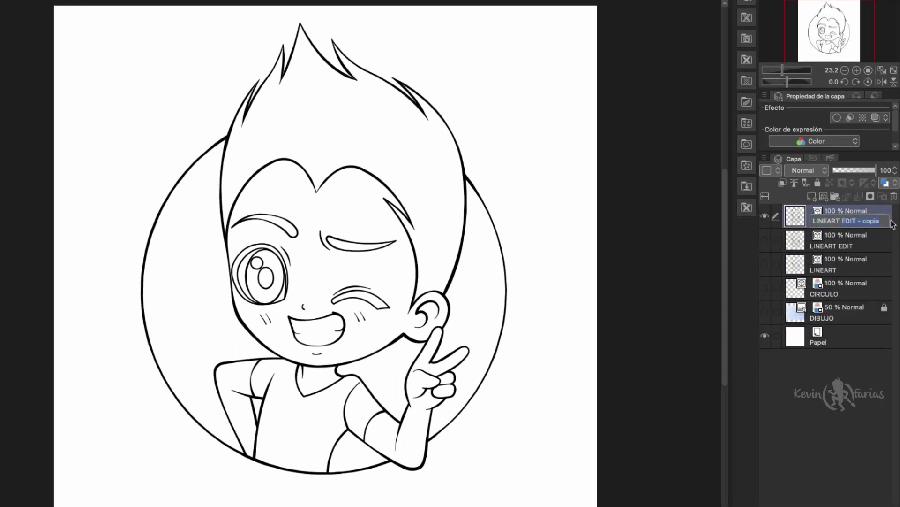
{"action": "type", "text": "LINEART FINAL"}
{"action": "key", "text": "Return"}
- Convert the LINEART FINAL vector layer into a raster layer named LINEART FINAL 2
{"action": "right_click", "coordinate": [854, 219]}
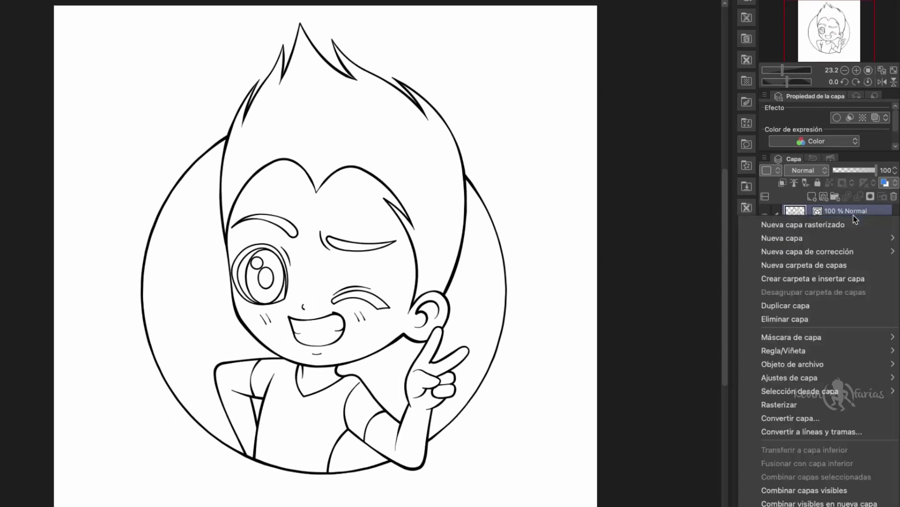
{"action": "left_click", "coordinate": [833, 417]}
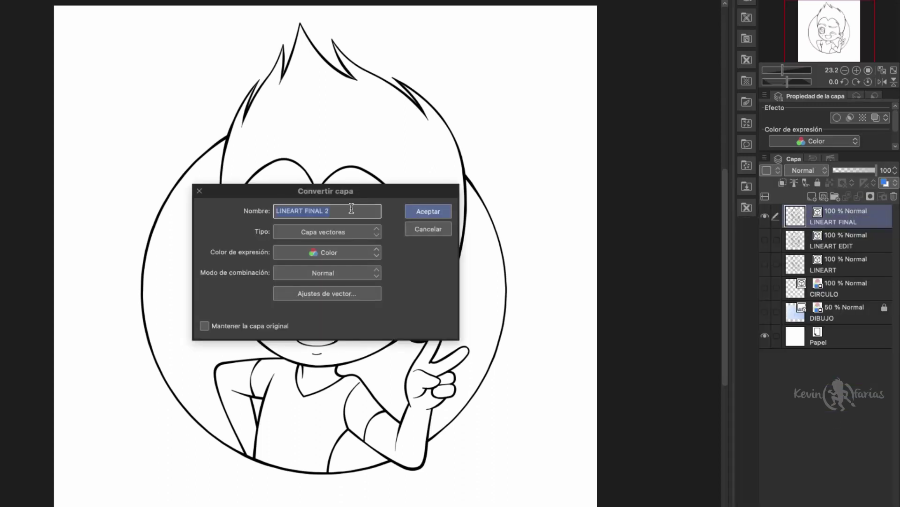
{"action": "left_click", "coordinate": [353, 232]}
{"action": "left_click", "coordinate": [356, 247]}
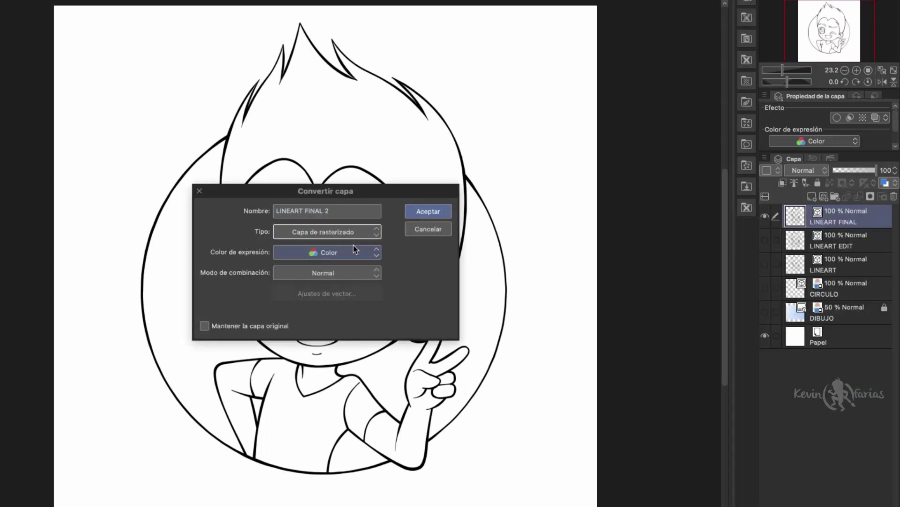
{"action": "left_click", "coordinate": [431, 211]}
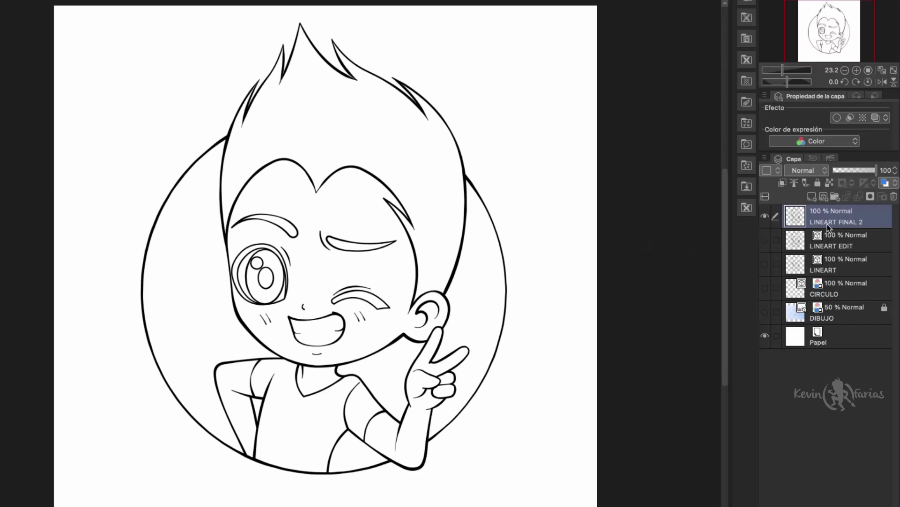
- Lock the transparent pixels of LINEART FINAL 2 and fill its lines with dark red
{"action": "left_click", "coordinate": [830, 183]}
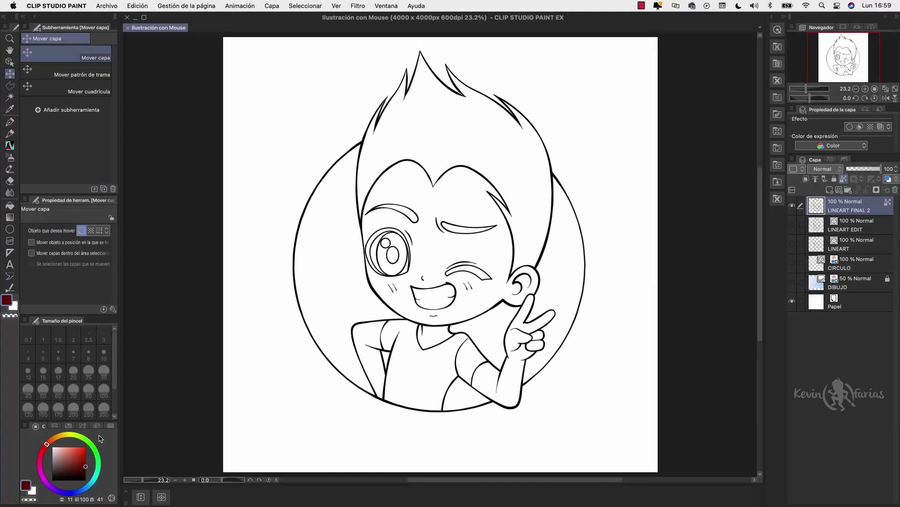
{"action": "left_click", "coordinate": [137, 6]}
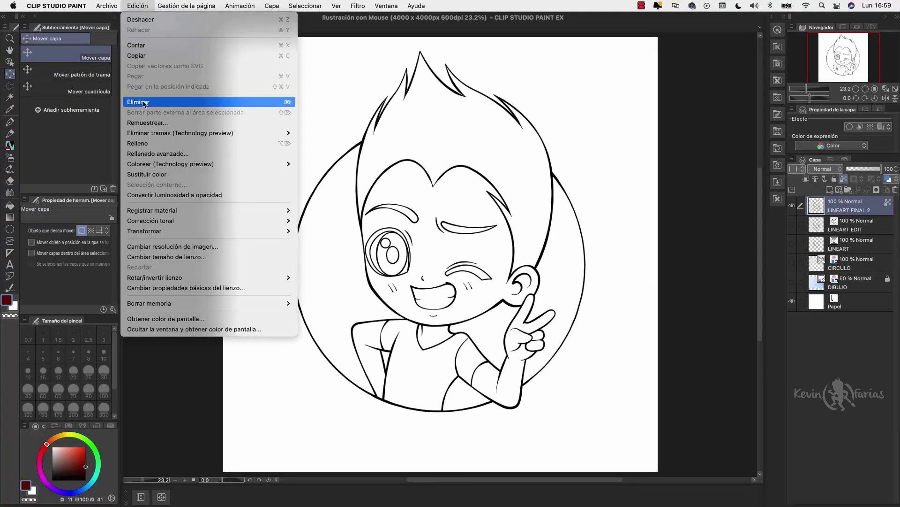
{"action": "left_click", "coordinate": [163, 145]}
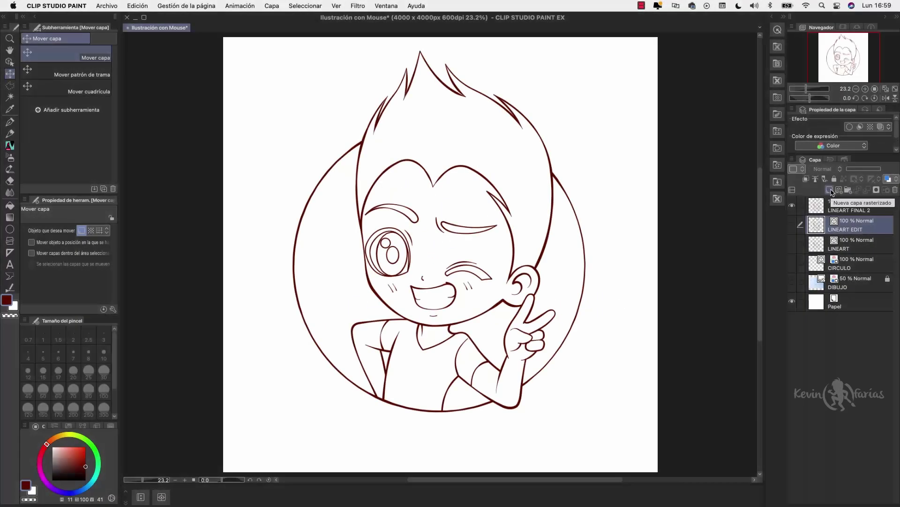
- Add a raster layer named COLOR BASE below the line art and set the Fill tool to refer to other layers
{"action": "left_click", "coordinate": [830, 190]}
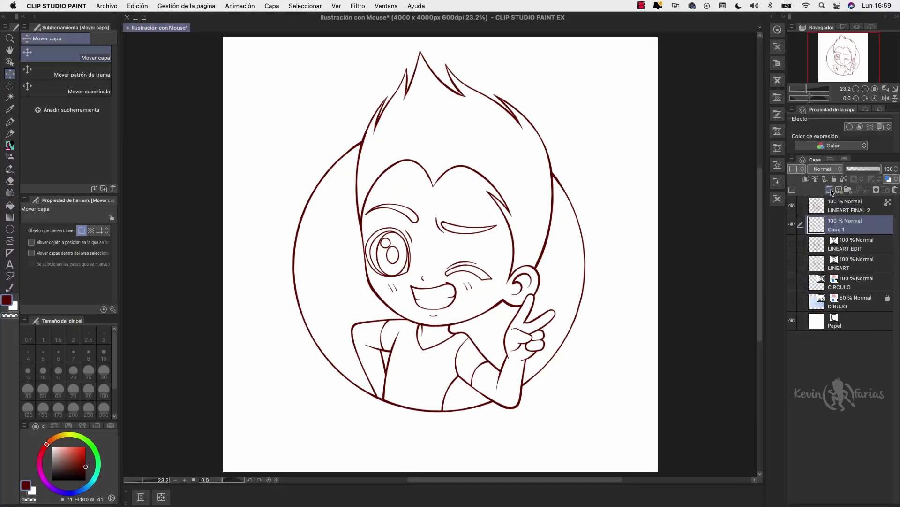
{"action": "left_click", "coordinate": [9, 205]}
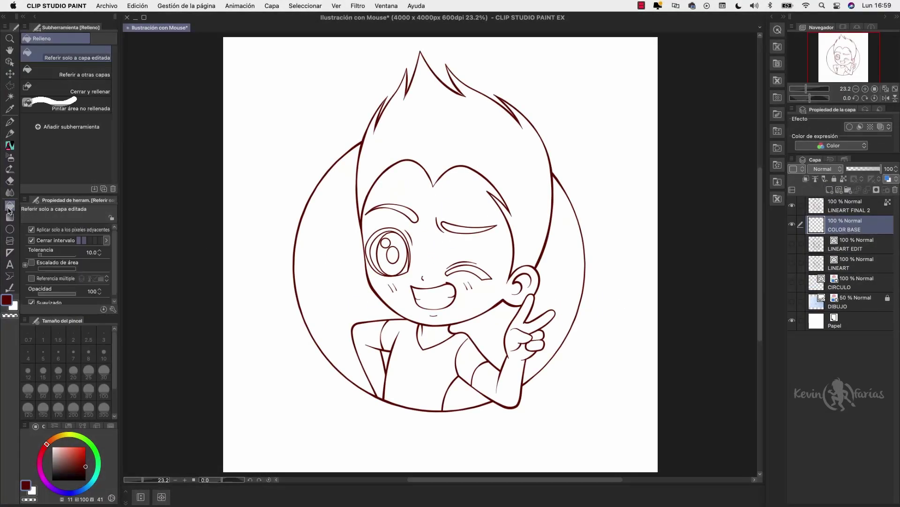
{"action": "left_click", "coordinate": [100, 69]}
- Fill the open eye's pupil and thick outline and the winking eye's lashes with dark red
{"action": "left_click", "coordinate": [394, 254]}
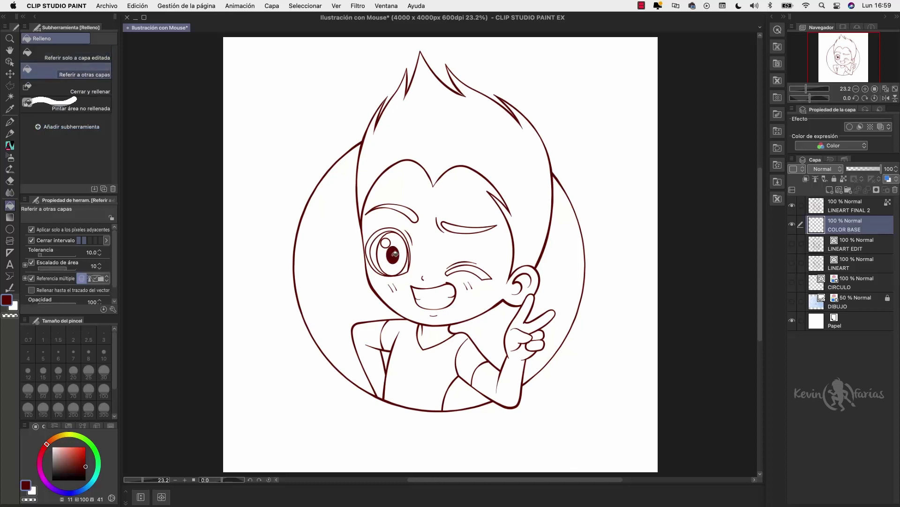
{"action": "left_click", "coordinate": [371, 242]}
{"action": "left_click", "coordinate": [478, 266]}
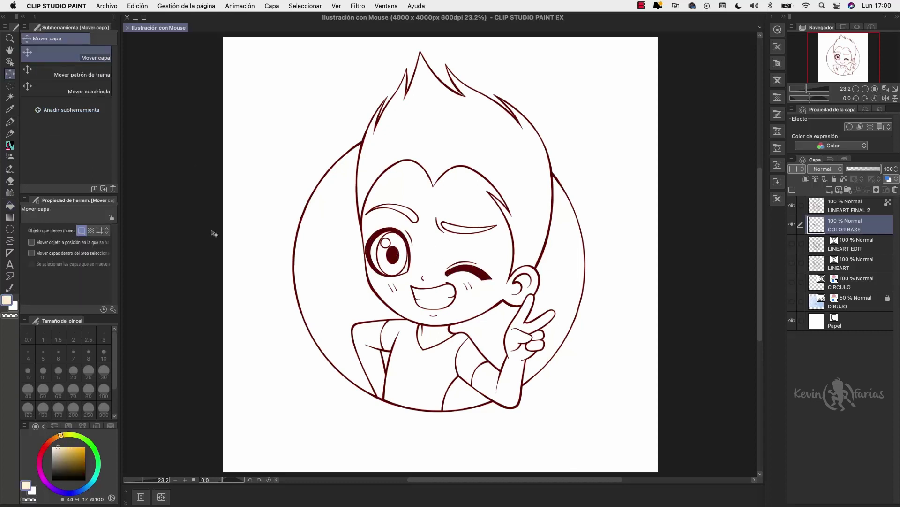
- Fill the face, ear, neck, arms and hand with a cream skin colour
{"action": "left_click", "coordinate": [10, 205]}
{"action": "left_click", "coordinate": [435, 252]}
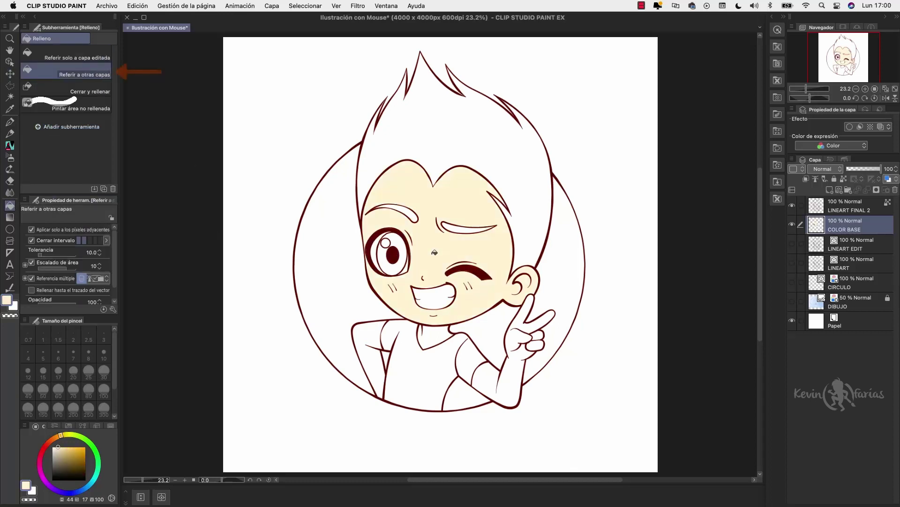
{"action": "left_click", "coordinate": [518, 320]}
{"action": "left_click", "coordinate": [434, 334]}
{"action": "left_click", "coordinate": [378, 337]}
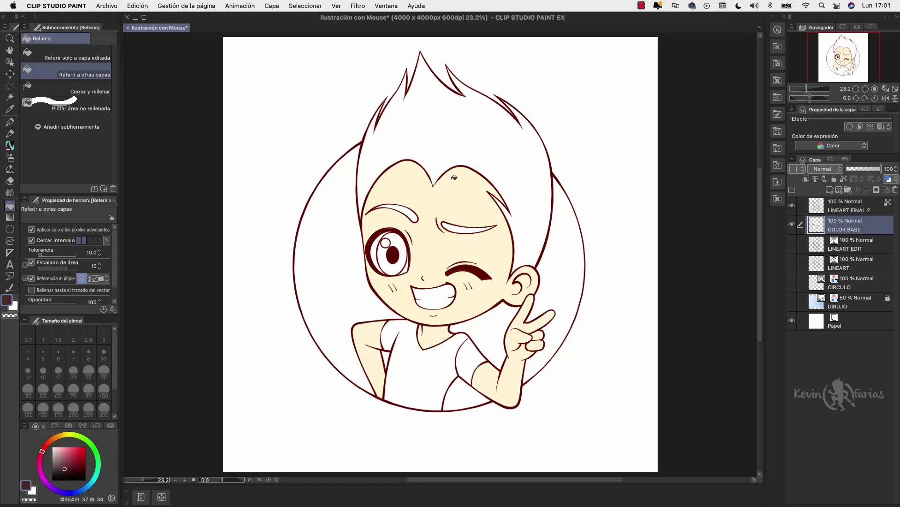
- Fill the hair, both eyebrows, the iris and the shirt with dark maroon
{"action": "left_click", "coordinate": [472, 134]}
{"action": "left_click", "coordinate": [459, 229]}
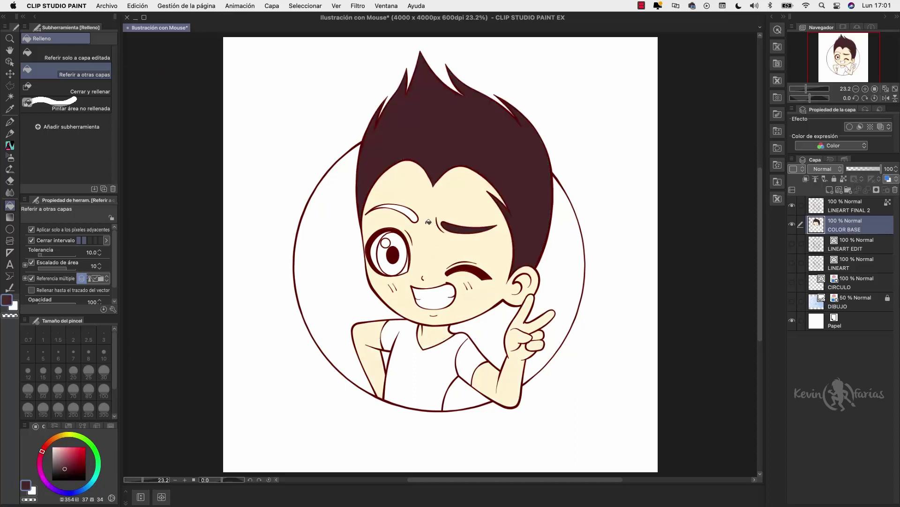
{"action": "left_click", "coordinate": [413, 211]}
{"action": "left_click", "coordinate": [402, 262]}
{"action": "left_click", "coordinate": [397, 382]}
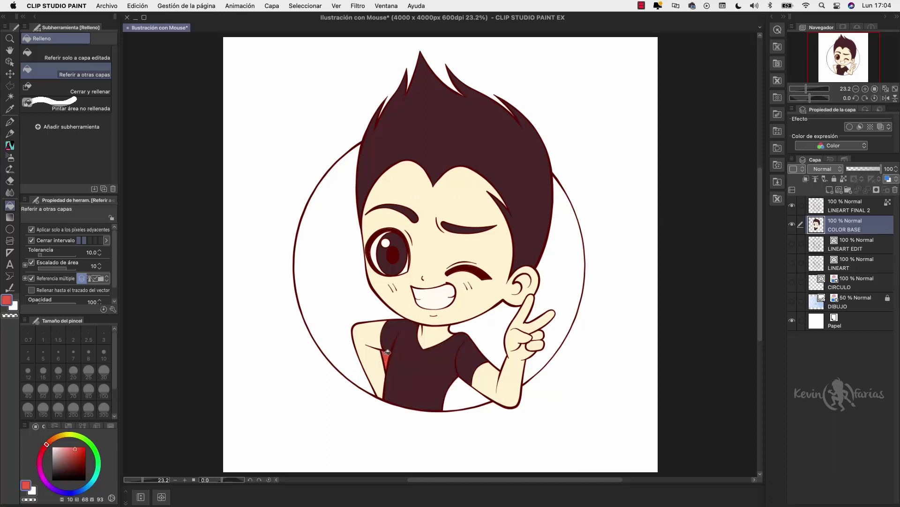
- Fill all background areas inside the circle with light red, and hide the paper layer
{"action": "left_click", "coordinate": [464, 396]}
{"action": "left_click", "coordinate": [487, 337]}
{"action": "left_click", "coordinate": [563, 263]}
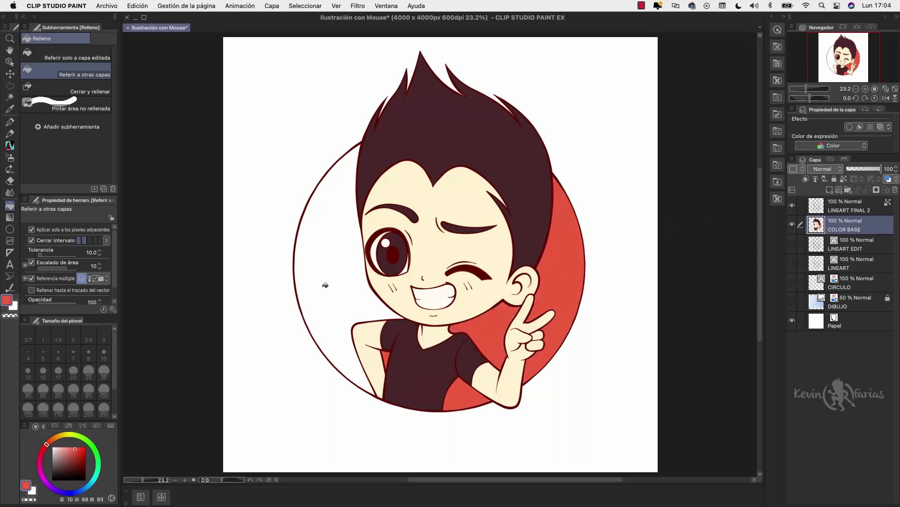
{"action": "left_click", "coordinate": [325, 283]}
{"action": "left_click", "coordinate": [793, 321]}
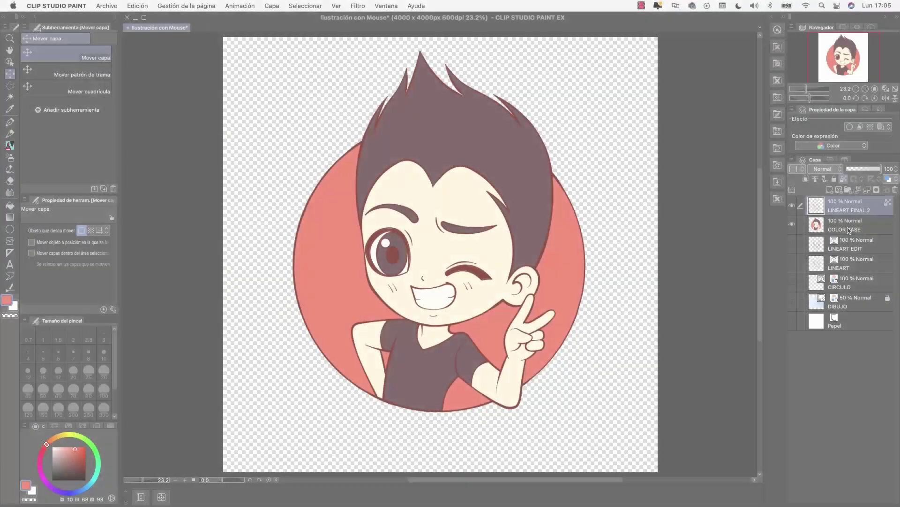
- Place the monochrome Drawing paper texture from the materials onto the canvas as a new layer above the artwork
{"action": "left_click", "coordinate": [848, 230]}
{"action": "left_click", "coordinate": [777, 199]}
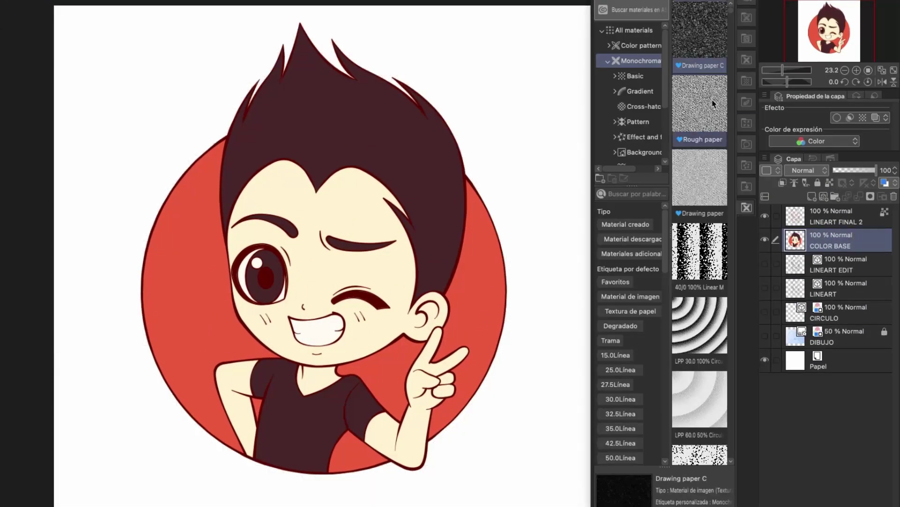
{"action": "left_click_drag", "start_coordinate": [701, 157], "coordinate": [491, 259]}
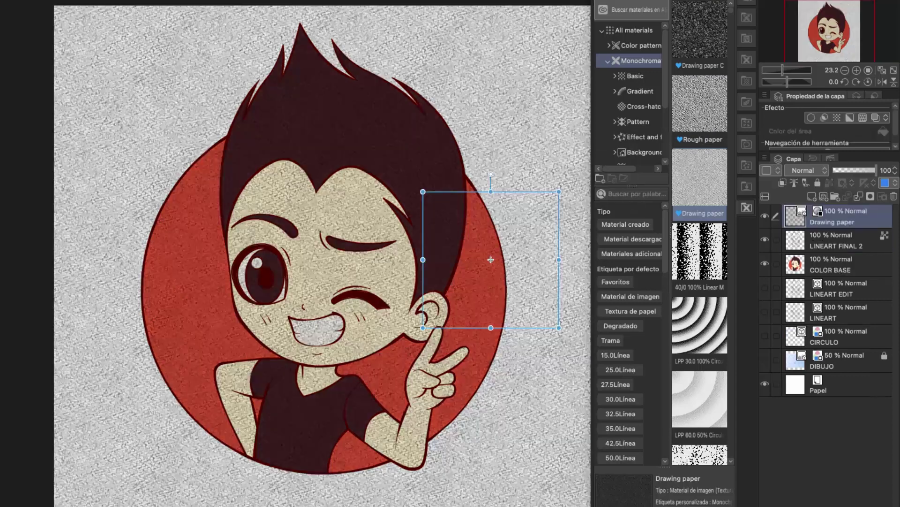
- Try the Multiplicación and Añadir (brillo) blend modes on the Drawing paper layer, and restore Normal
{"action": "left_click", "coordinate": [806, 169]}
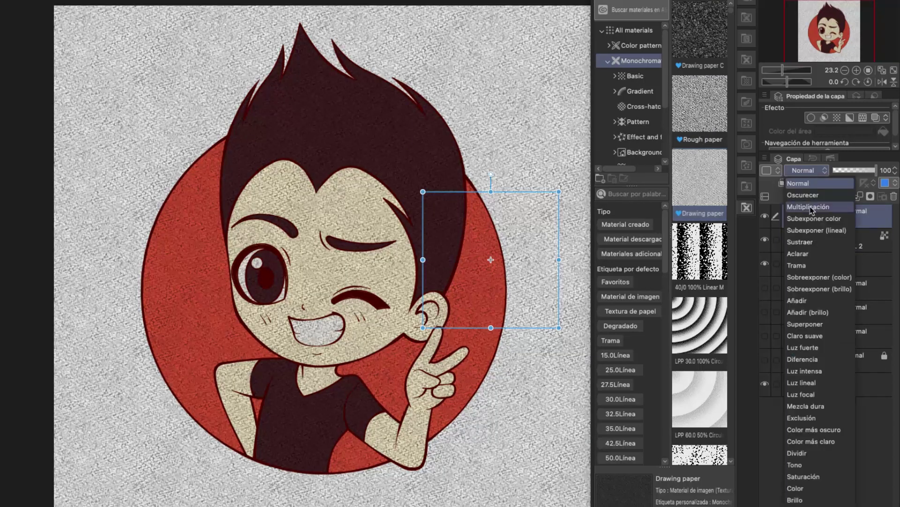
{"action": "left_click", "coordinate": [808, 206]}
{"action": "left_click", "coordinate": [806, 169]}
{"action": "left_click", "coordinate": [815, 312]}
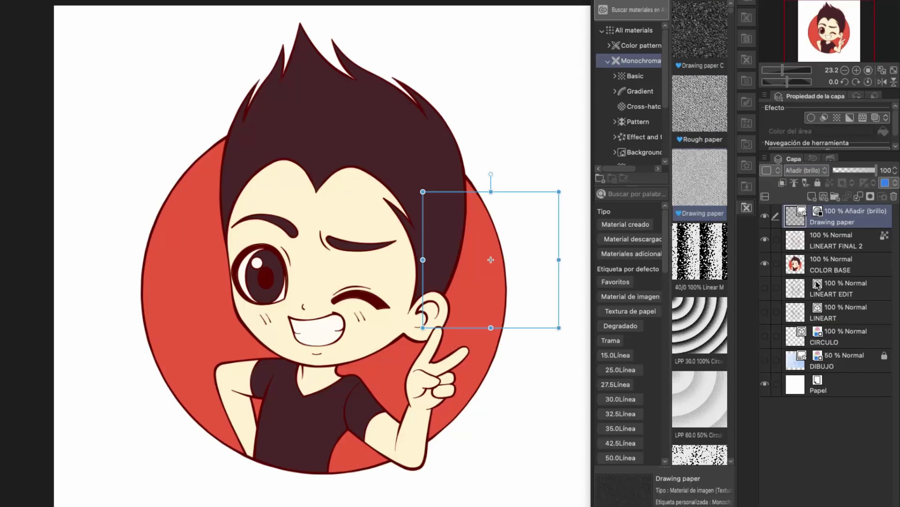
{"action": "left_click", "coordinate": [805, 170]}
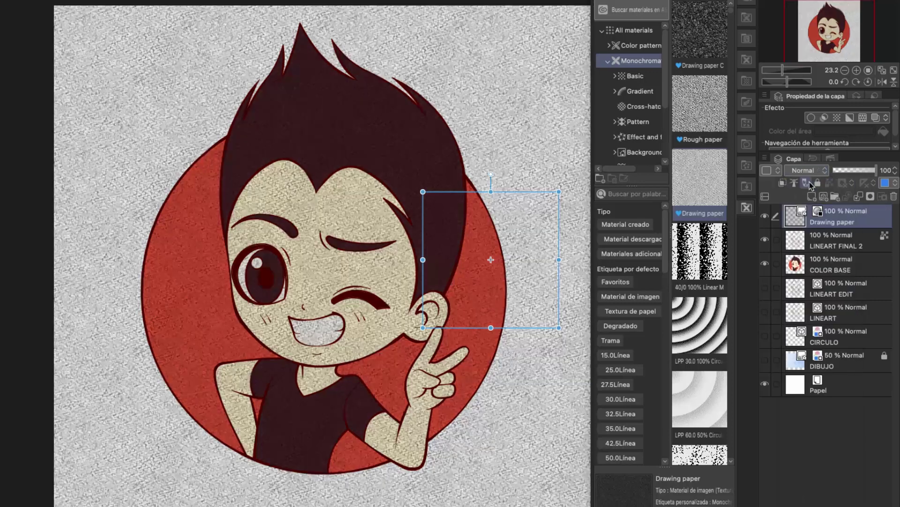
{"action": "left_click", "coordinate": [806, 185]}
- Move the Drawing paper layer directly above COLOR BASE and clip it to that layer
{"action": "left_click_drag", "start_coordinate": [841, 221], "coordinate": [843, 246]}
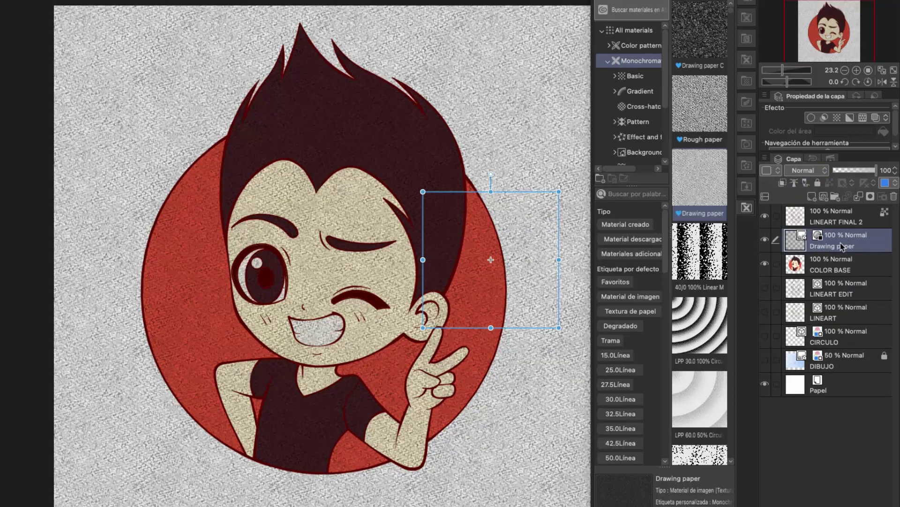
{"action": "left_click", "coordinate": [783, 183]}
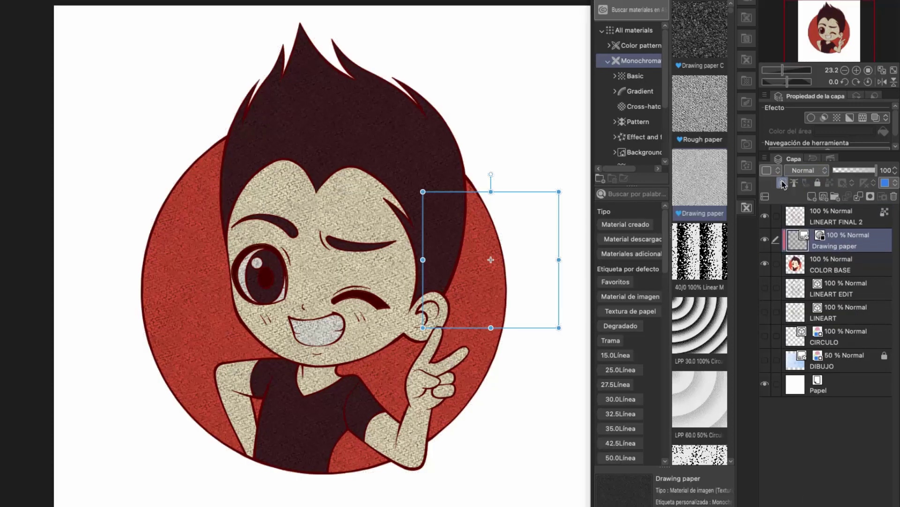
- Set the Drawing paper layer's blending mode to Superponer and its opacity to 70%
{"action": "left_click", "coordinate": [805, 172]}
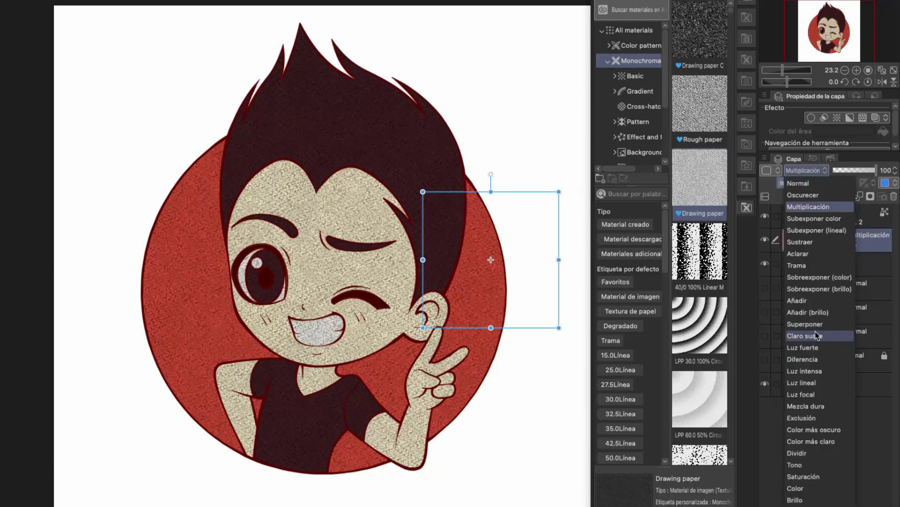
{"action": "left_click", "coordinate": [817, 330]}
{"action": "left_click", "coordinate": [886, 171]}
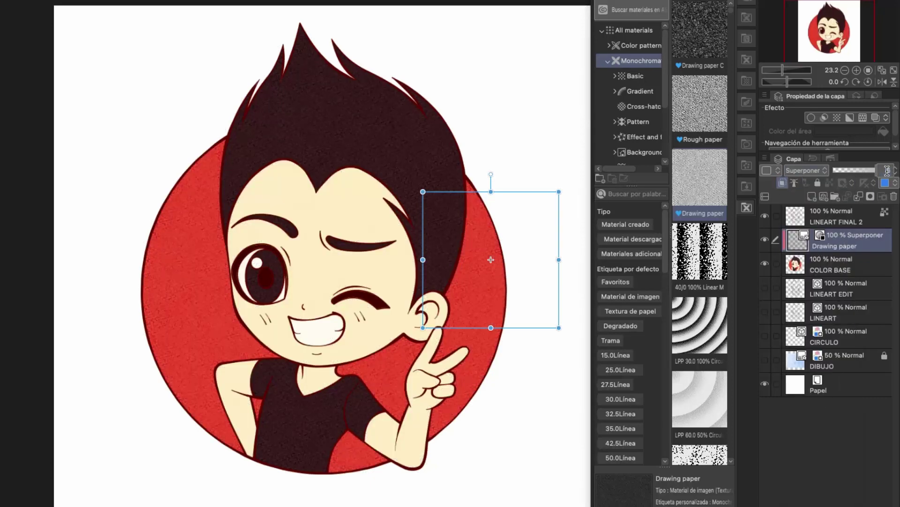
{"action": "type", "text": "70"}
{"action": "key", "text": "Return"}
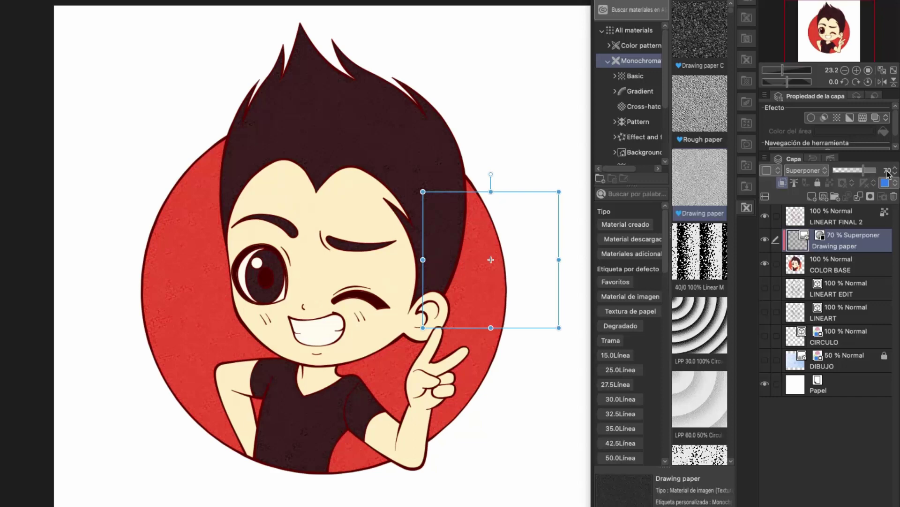
- Duplicate the LINEART FINAL 2 layer, placing the copy directly below COLOR BASE under the name BORDES
{"action": "left_click", "coordinate": [832, 221]}
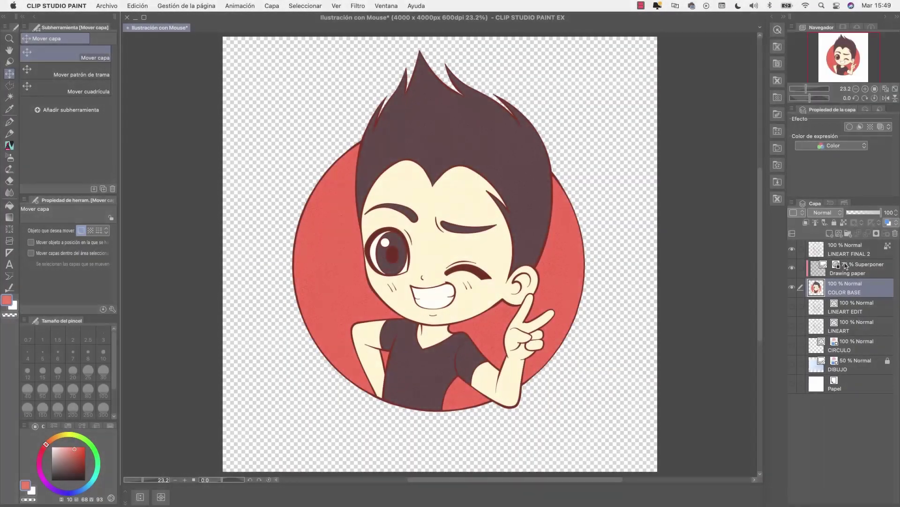
{"action": "left_click", "coordinate": [846, 249]}
{"action": "right_click", "coordinate": [845, 249]}
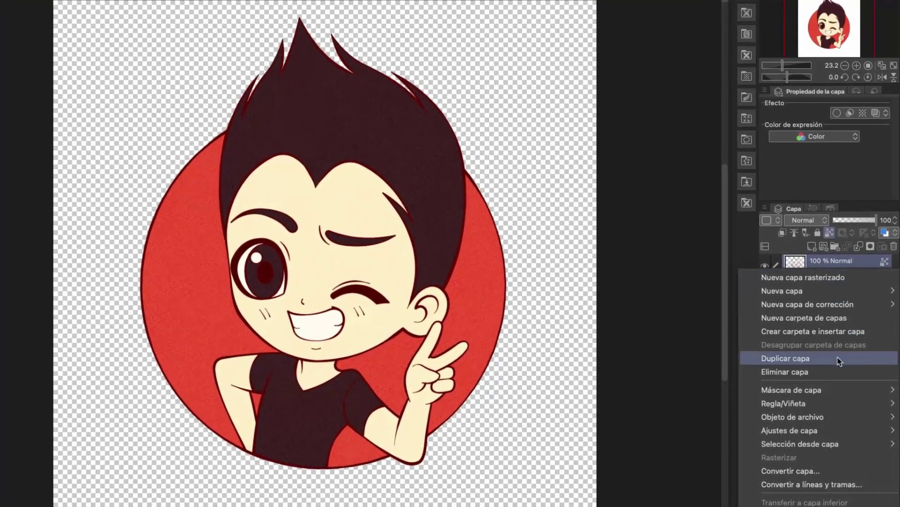
{"action": "left_click", "coordinate": [850, 321]}
{"action": "left_click_drag", "start_coordinate": [840, 258], "coordinate": [840, 349]}
{"action": "double_click", "coordinate": [840, 345]}
{"action": "type", "text": "BORD"}
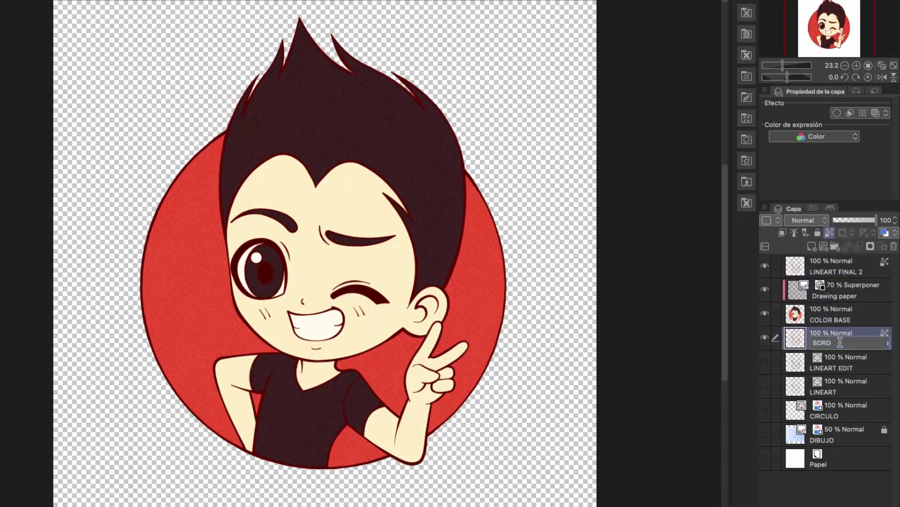
{"action": "type", "text": "ES"}
{"action": "key", "text": "Return"}
- Unlock the transparent pixels of the BORDES layer and enable its border effect
{"action": "left_click", "coordinate": [830, 232]}
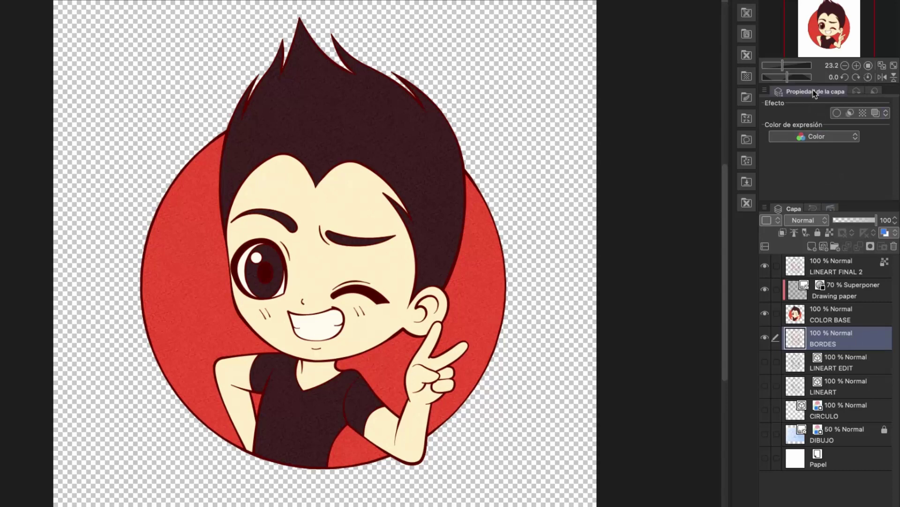
{"action": "left_click", "coordinate": [836, 113]}
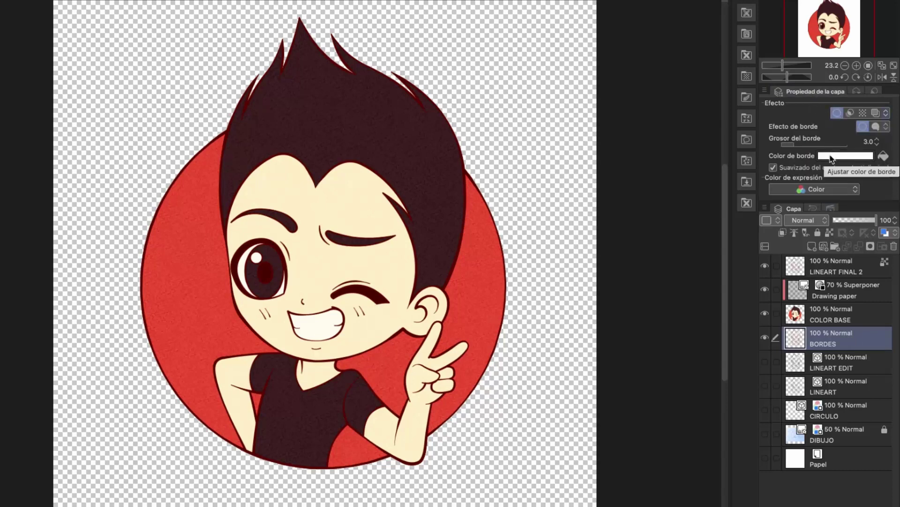
- Show the Papel layer and set its colour to mid grey, hex 808080
{"action": "left_click", "coordinate": [765, 458]}
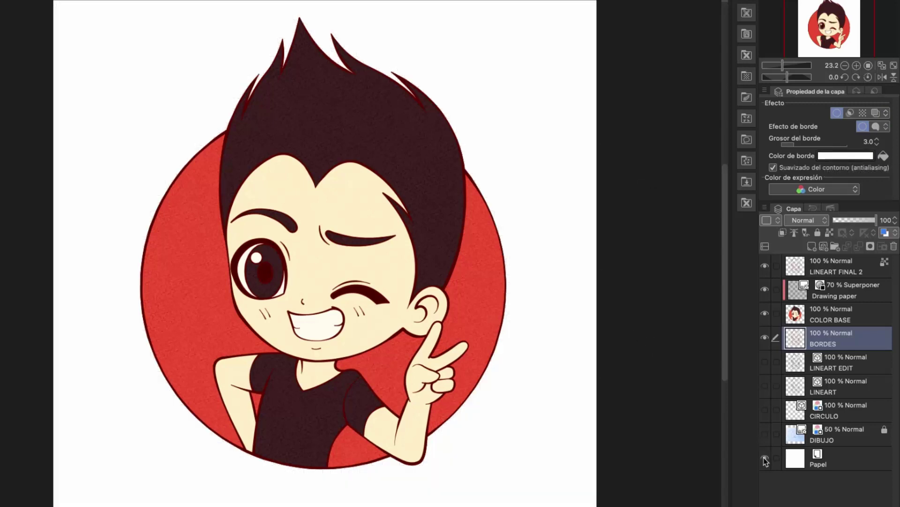
{"action": "double_click", "coordinate": [803, 466]}
{"action": "left_click_drag", "start_coordinate": [250, 259], "coordinate": [170, 271]}
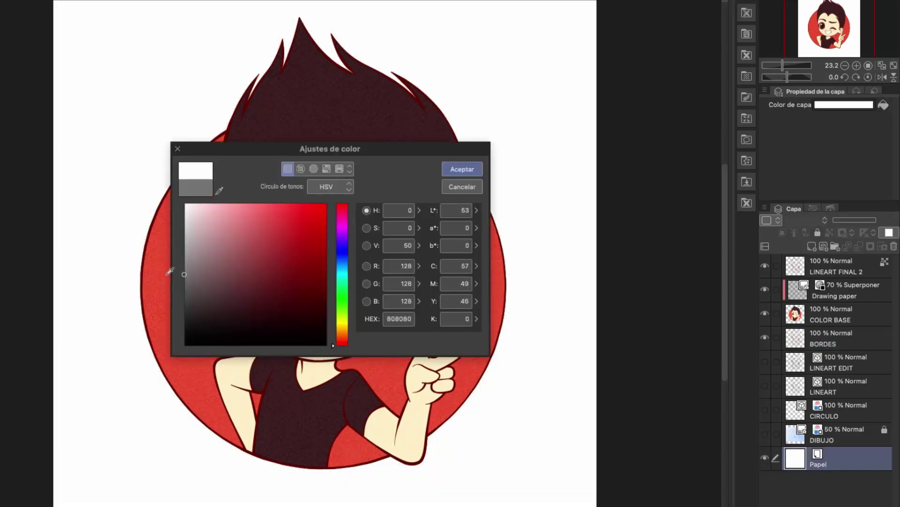
{"action": "left_click", "coordinate": [474, 173]}
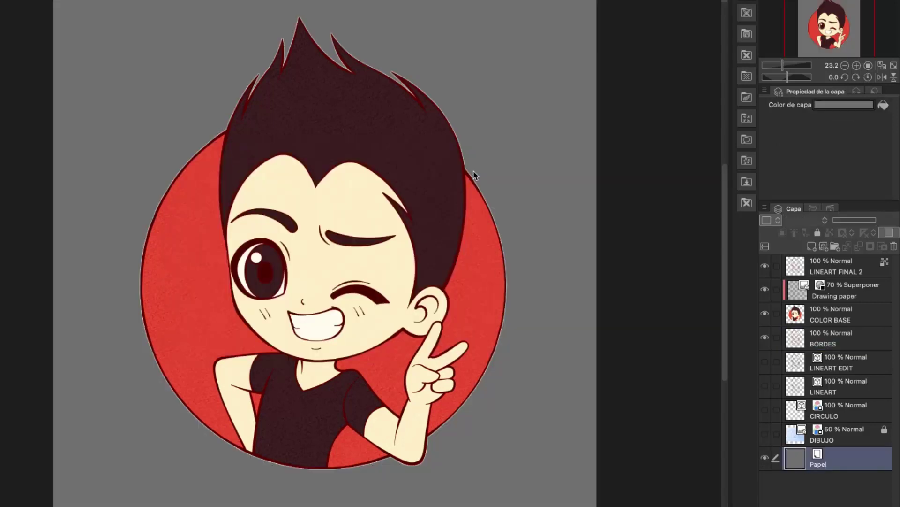
- Set the border thickness of the BORDES layer to 50
{"action": "left_click", "coordinate": [820, 346]}
{"action": "left_click", "coordinate": [876, 140]}
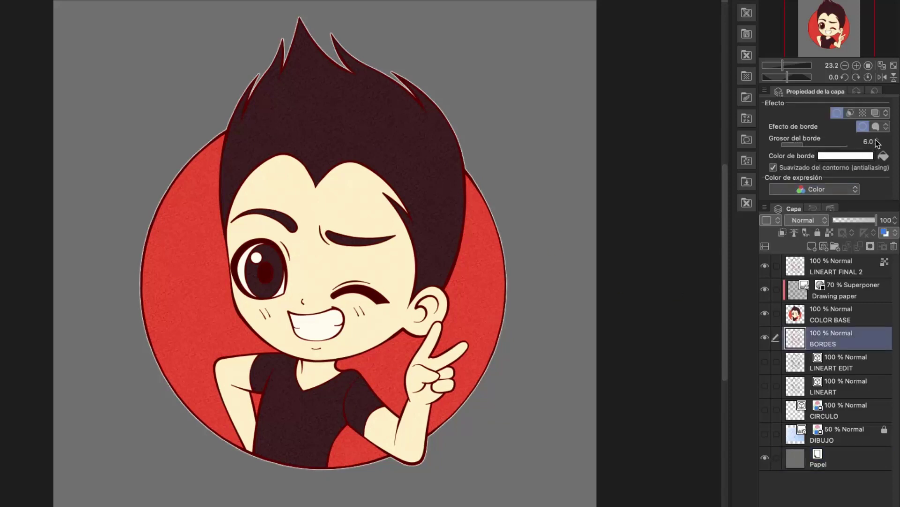
{"action": "scroll", "coordinate": [877, 143], "scroll_direction": "up", "scroll_amount": 12}
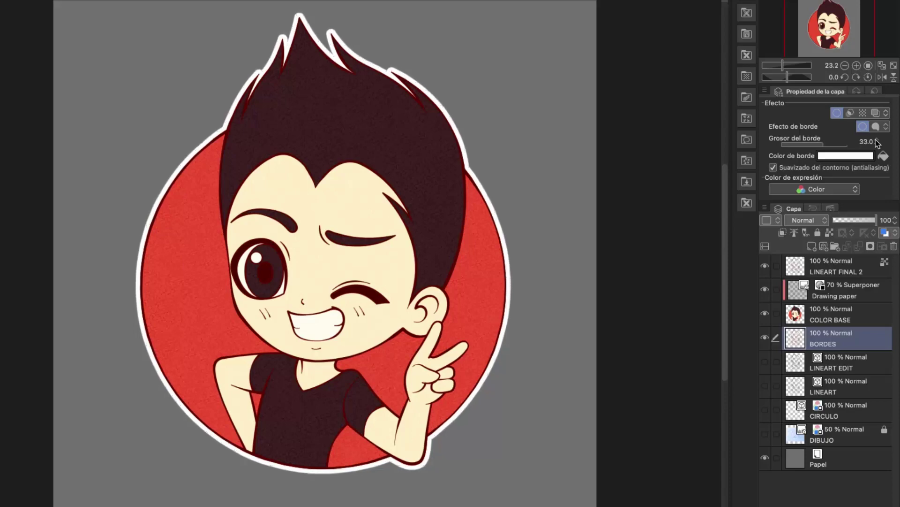
{"action": "left_click", "coordinate": [868, 141]}
{"action": "type", "text": "50"}
{"action": "key", "text": "Return"}
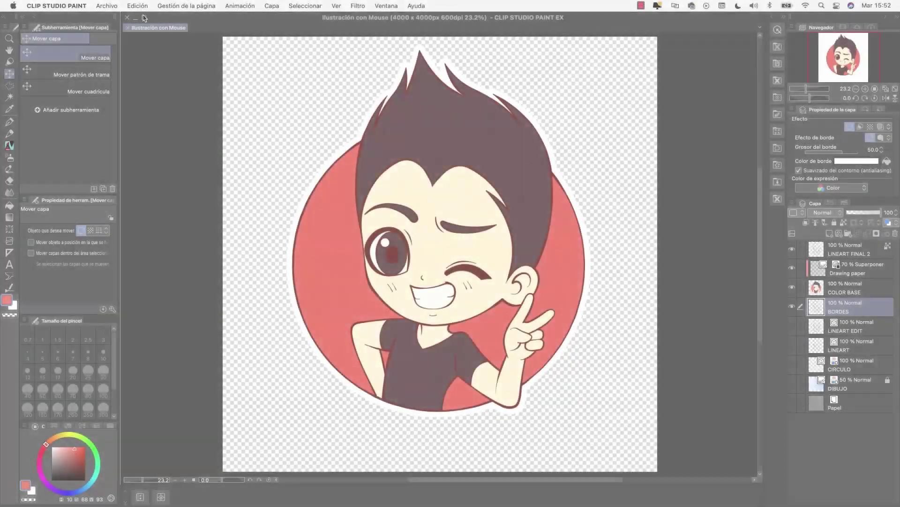
- Start a single-layer PNG export named Ilustración con Mouse in the DIBUJO CON MOUSE folder
{"action": "left_click", "coordinate": [107, 6]}
{"action": "mouse_move", "coordinate": [197, 123]}
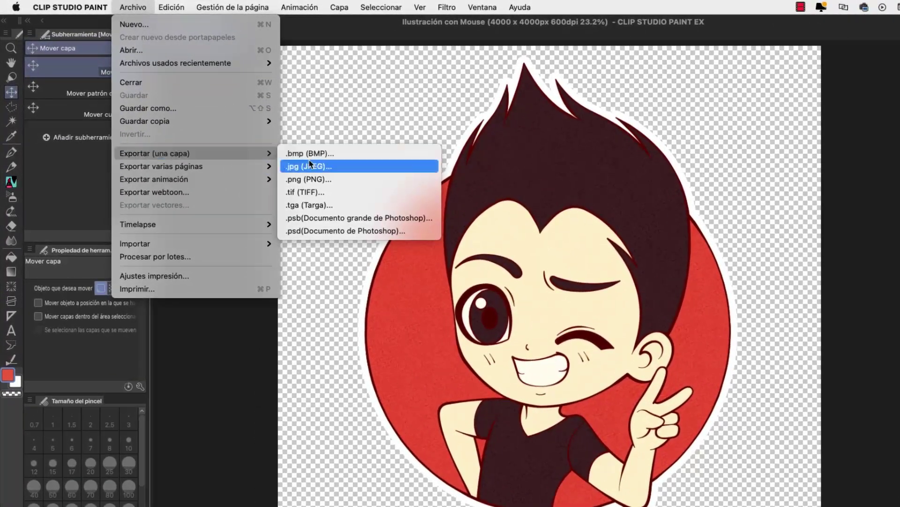
{"action": "left_click", "coordinate": [340, 179]}
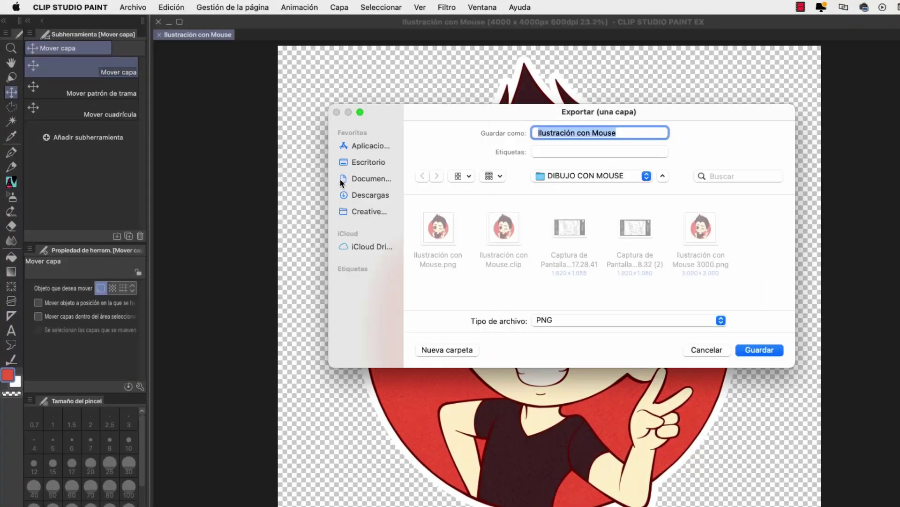
{"action": "left_click", "coordinate": [776, 352]}
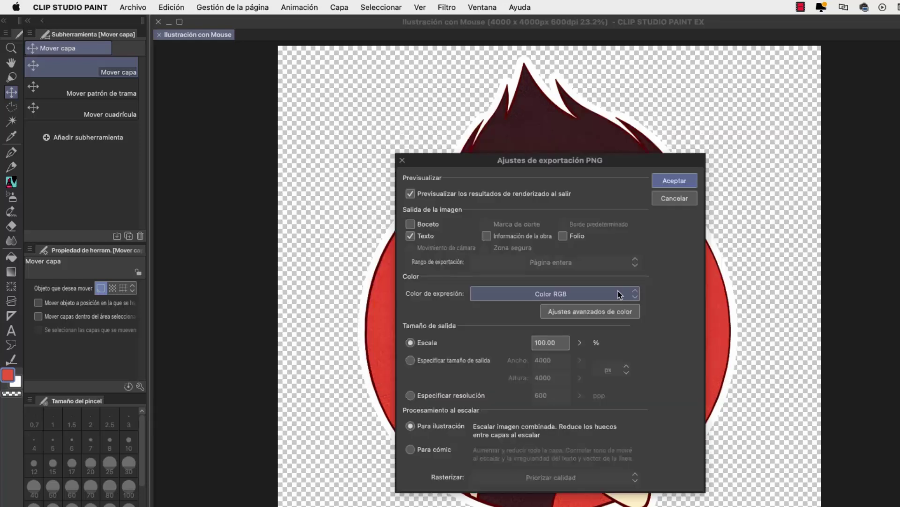
- Specify a PNG output size of 1000 by 1000 px and complete the export
{"action": "left_click", "coordinate": [479, 356]}
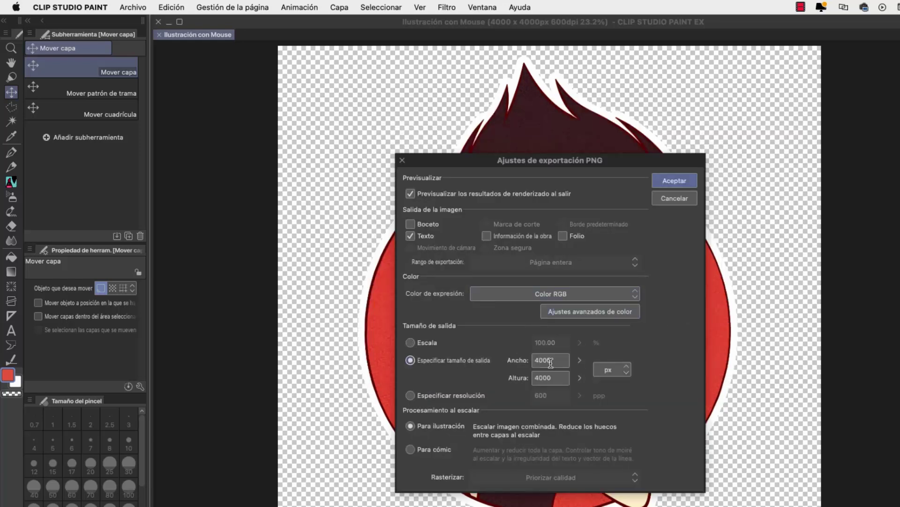
{"action": "type", "text": "1000"}
{"action": "left_click", "coordinate": [555, 379]}
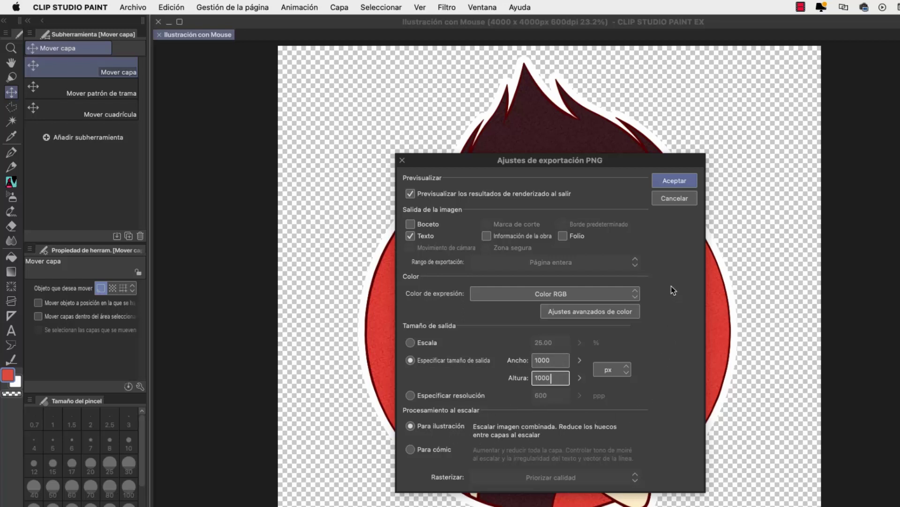
{"action": "left_click", "coordinate": [674, 181]}
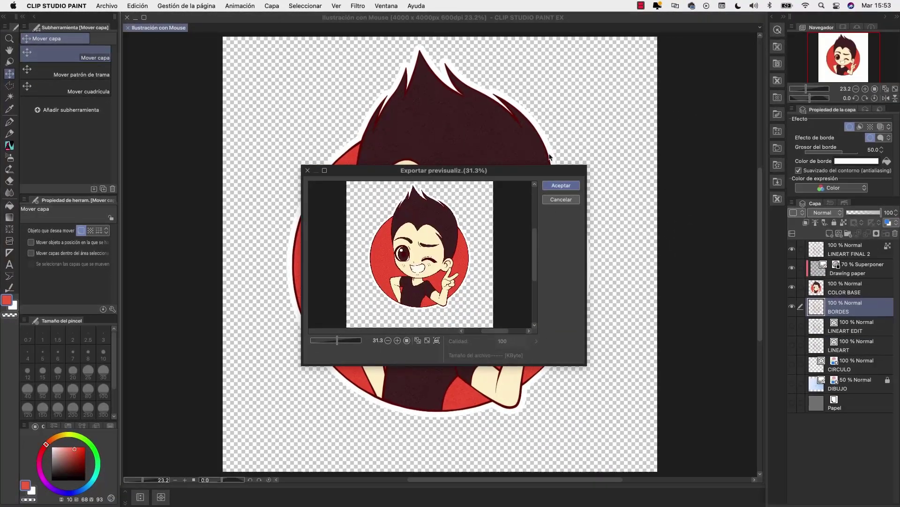
{"action": "left_click", "coordinate": [561, 186]}
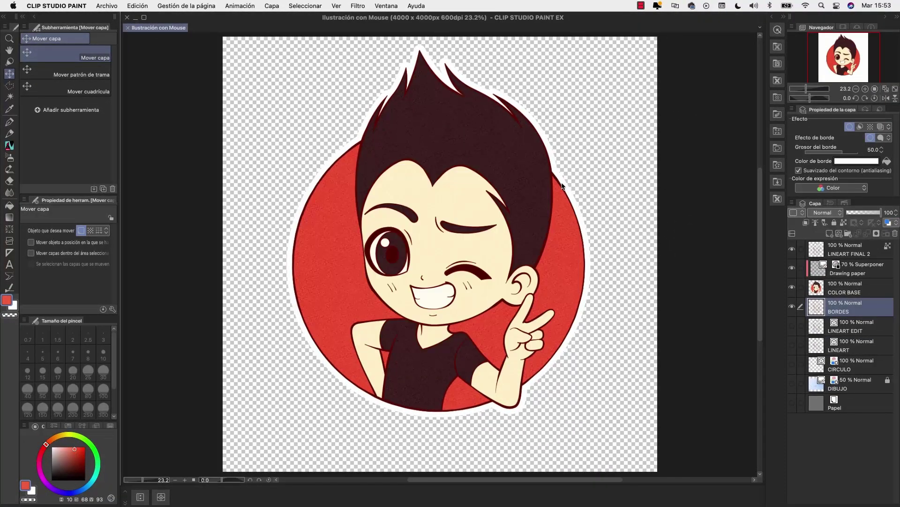